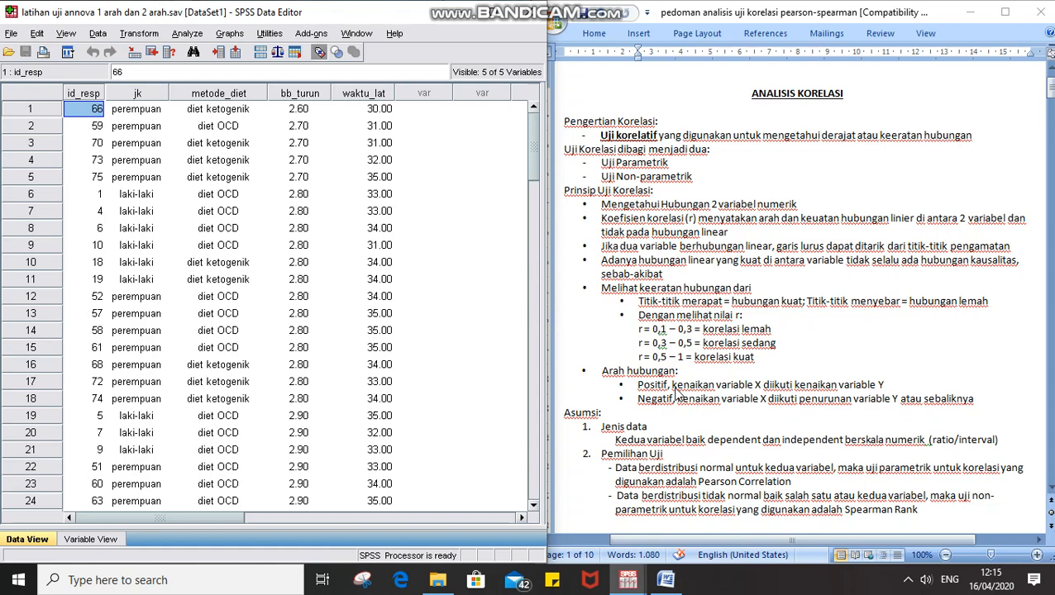
Step: In the Word guide's example-study heading, replace "Annova 1 arah-Kruskall Wallis" with "Korelasi"
{"action": "scroll", "coordinate": [675, 395], "scroll_direction": "down", "scroll_amount": 12}
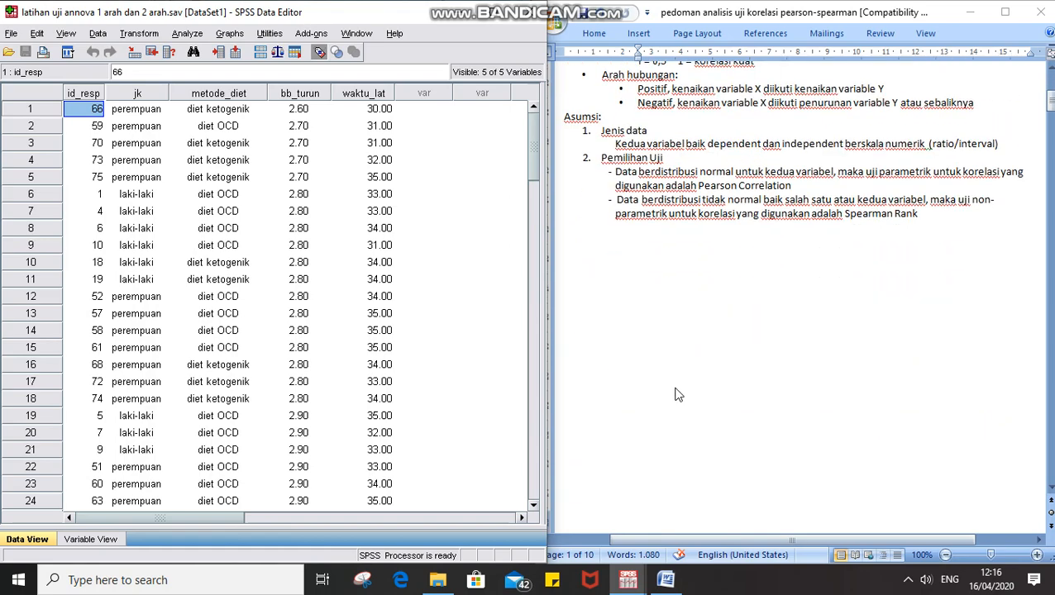
{"action": "scroll", "coordinate": [675, 394], "scroll_direction": "down", "scroll_amount": 3}
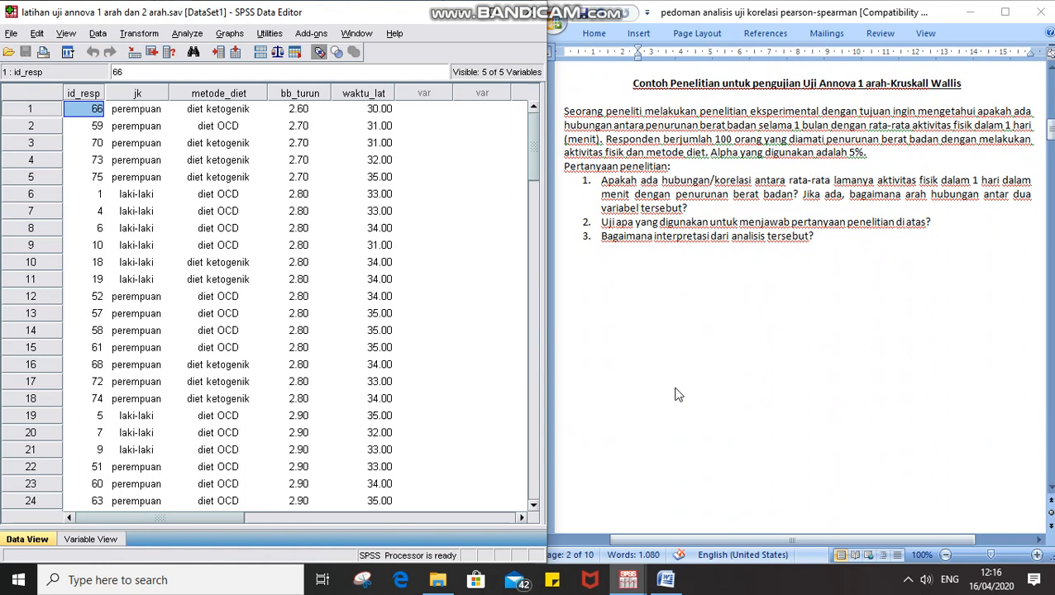
{"action": "left_click", "coordinate": [856, 80]}
{"action": "left_click_drag", "start_coordinate": [818, 84], "coordinate": [955, 82]}
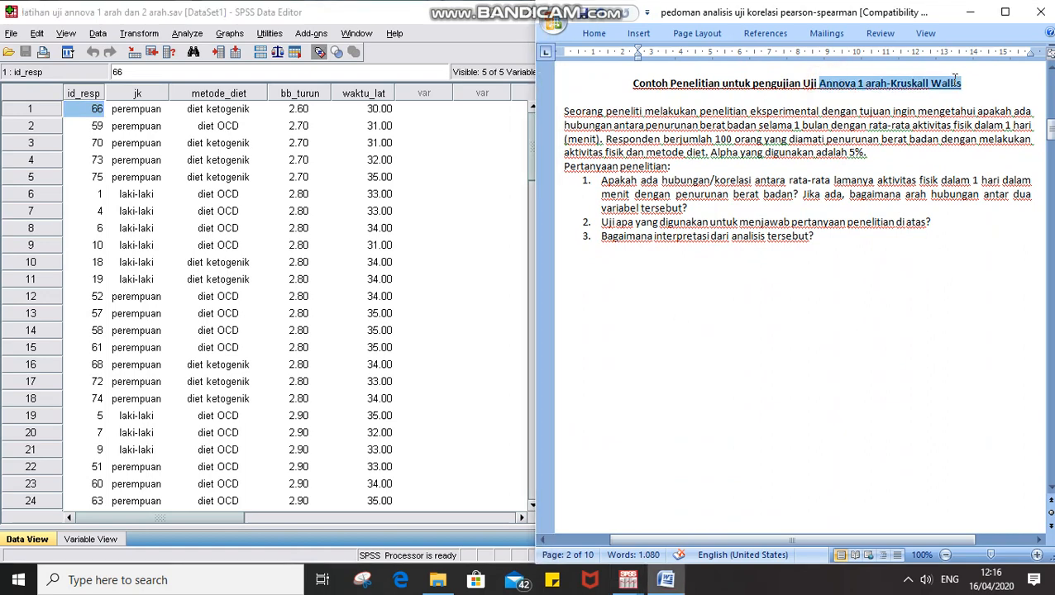
{"action": "type", "text": "Korelasi"}
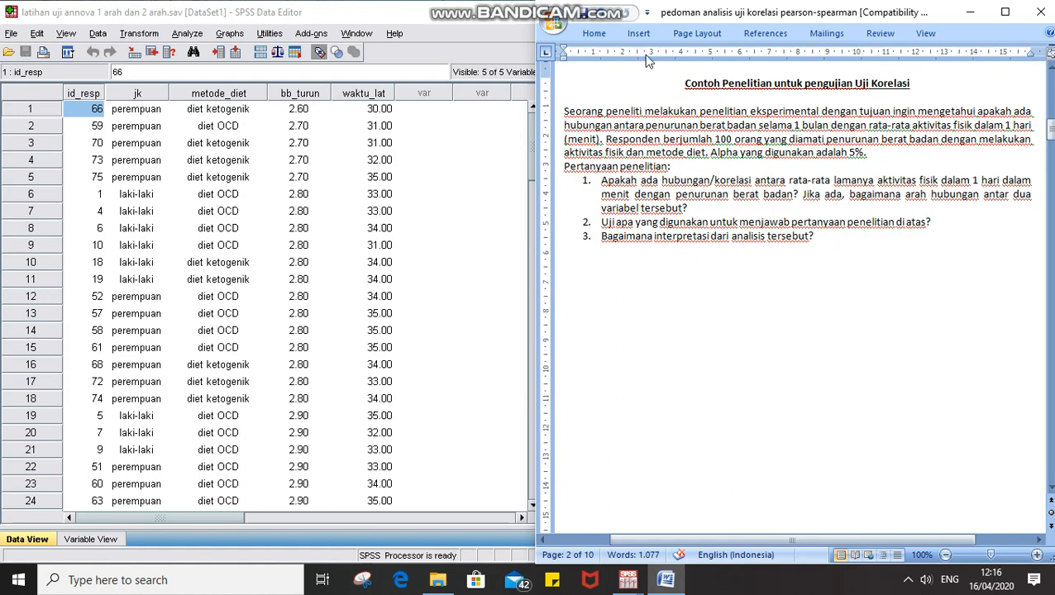
Step: Switch to the SPSS Data Editor, look through the records, and sort the cases by id_resp in ascending order
{"action": "scroll", "coordinate": [216, 301], "scroll_direction": "down", "scroll_amount": 17}
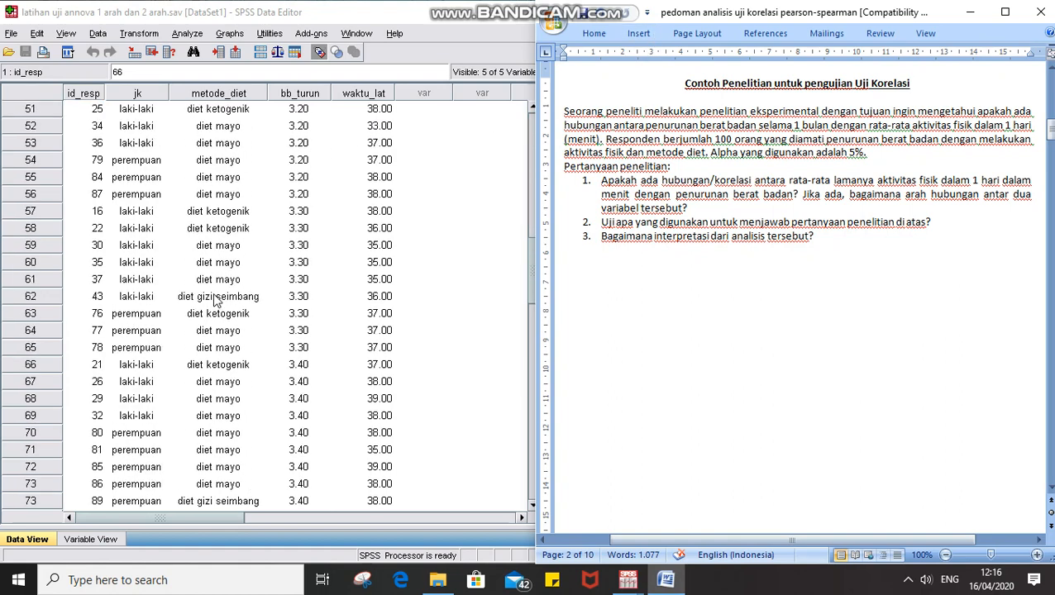
{"action": "scroll", "coordinate": [214, 301], "scroll_direction": "down", "scroll_amount": 20}
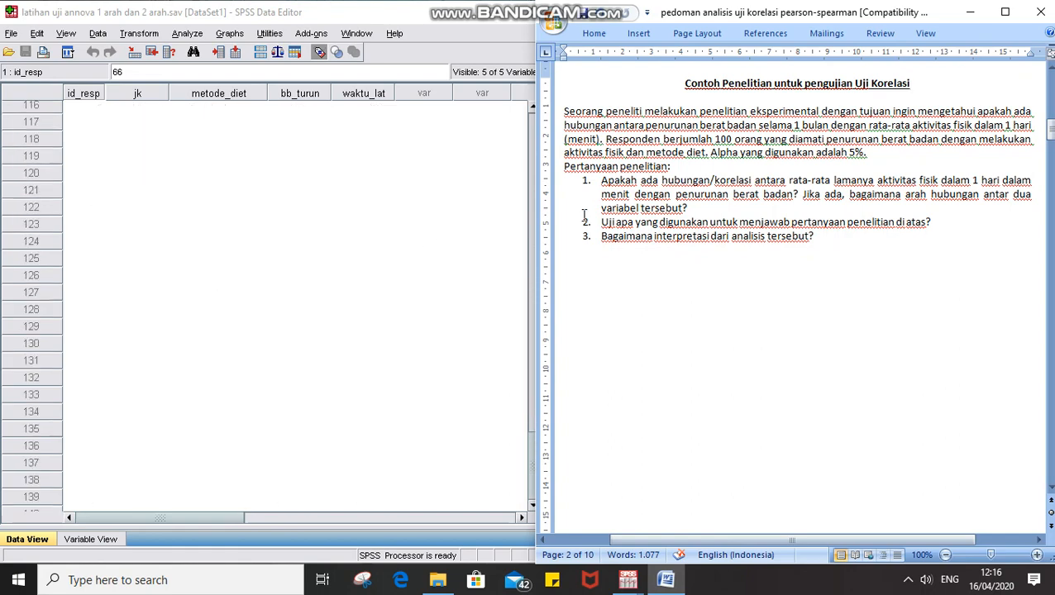
{"action": "left_click", "coordinate": [529, 480]}
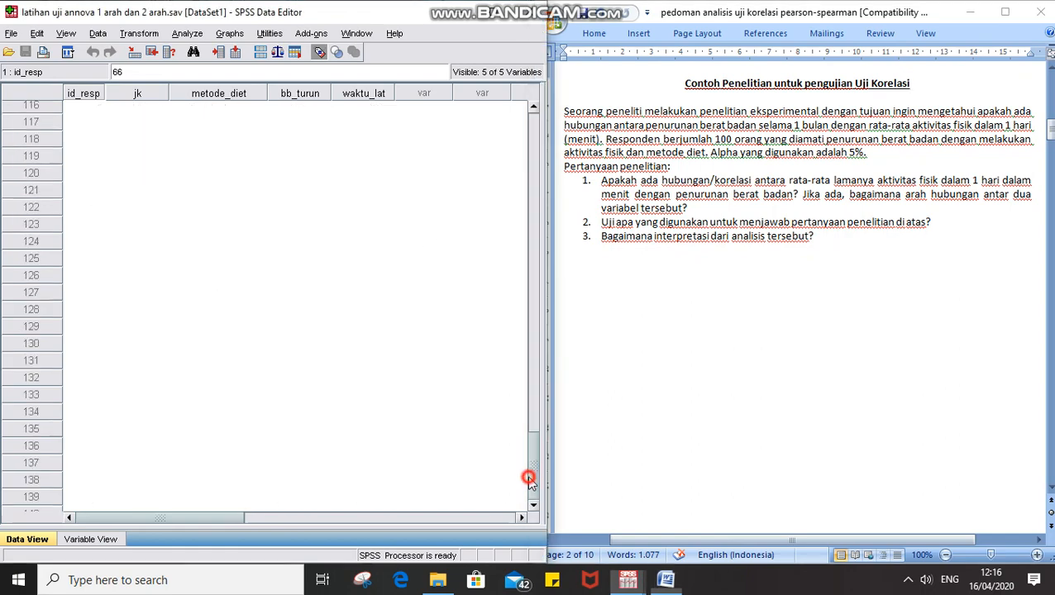
{"action": "left_click_drag", "start_coordinate": [529, 480], "coordinate": [530, 81]}
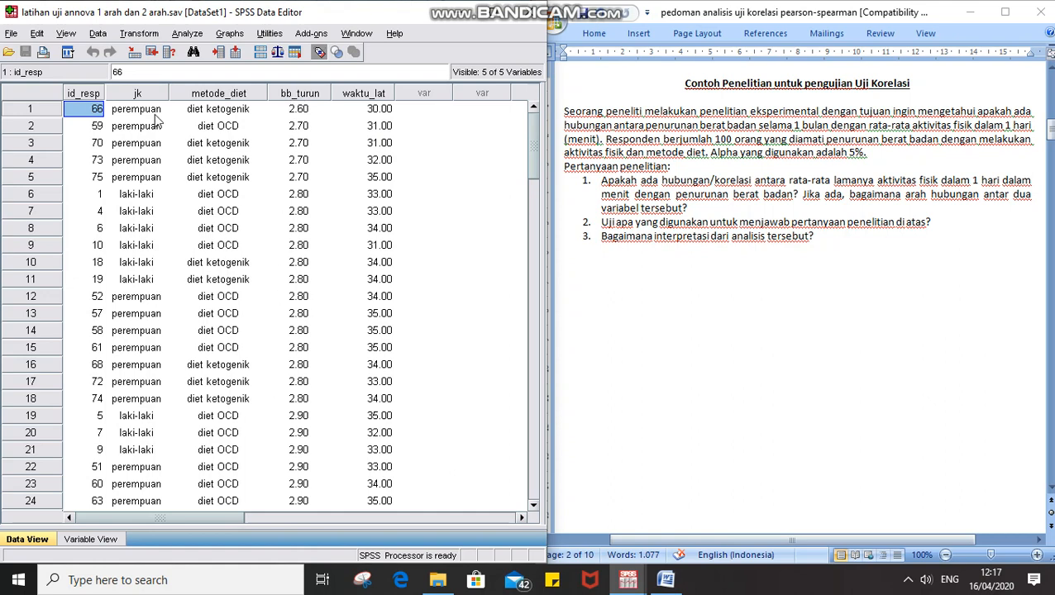
{"action": "right_click", "coordinate": [87, 93]}
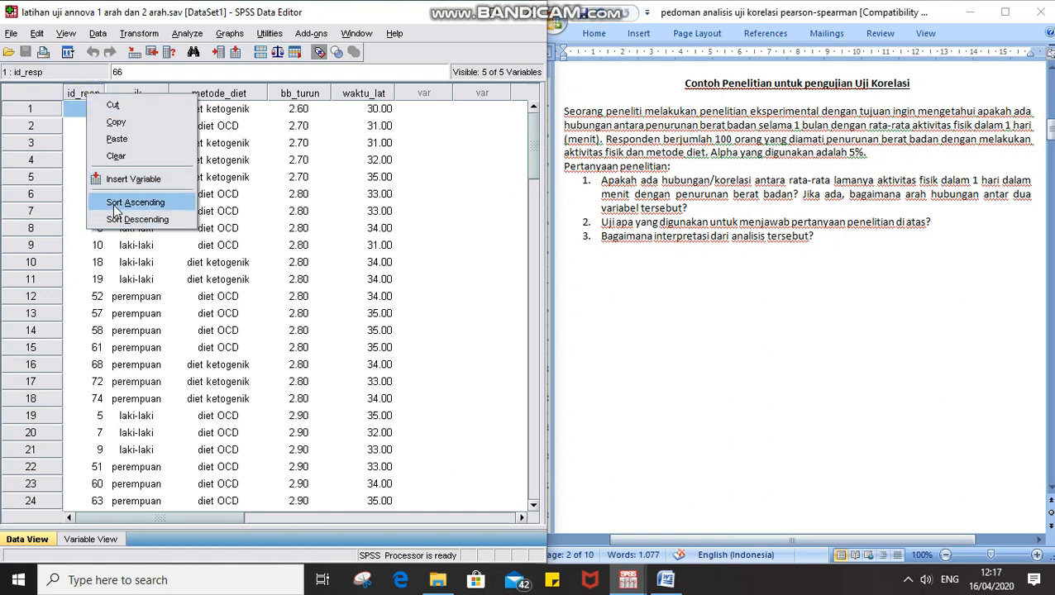
{"action": "left_click", "coordinate": [115, 207]}
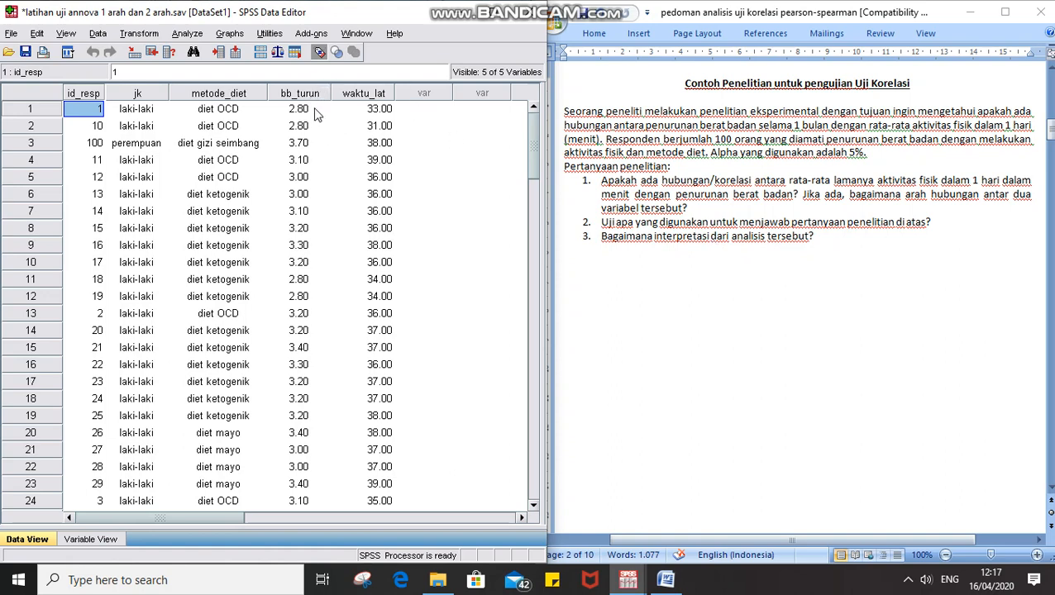
Step: Review the correlation test steps and the Pearson versus Spearman selection assumptions in the Word guide
{"action": "scroll", "coordinate": [564, 193], "scroll_direction": "down", "scroll_amount": 15}
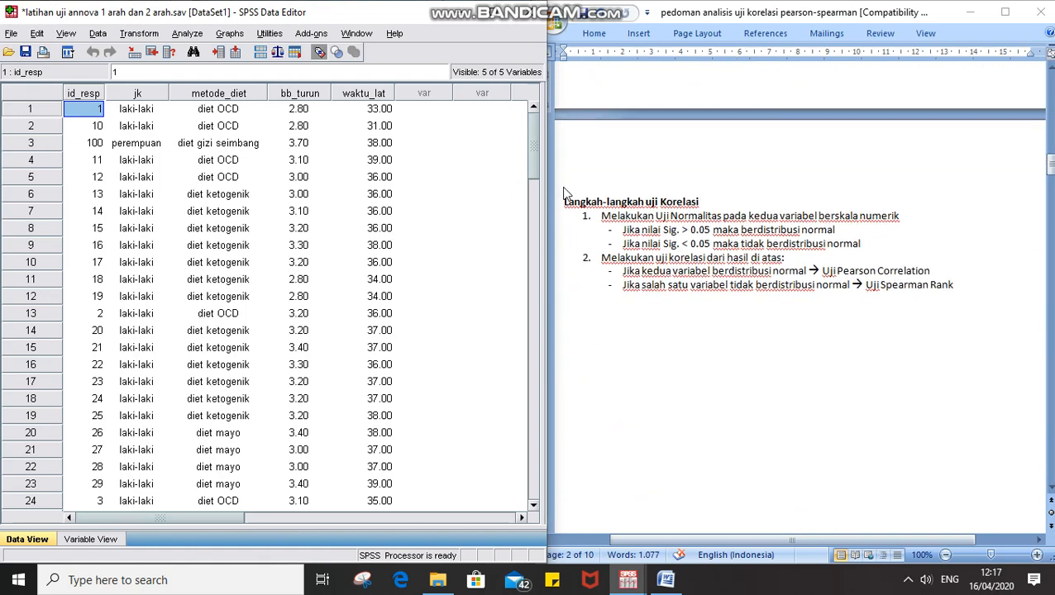
{"action": "scroll", "coordinate": [565, 193], "scroll_direction": "down", "scroll_amount": 3}
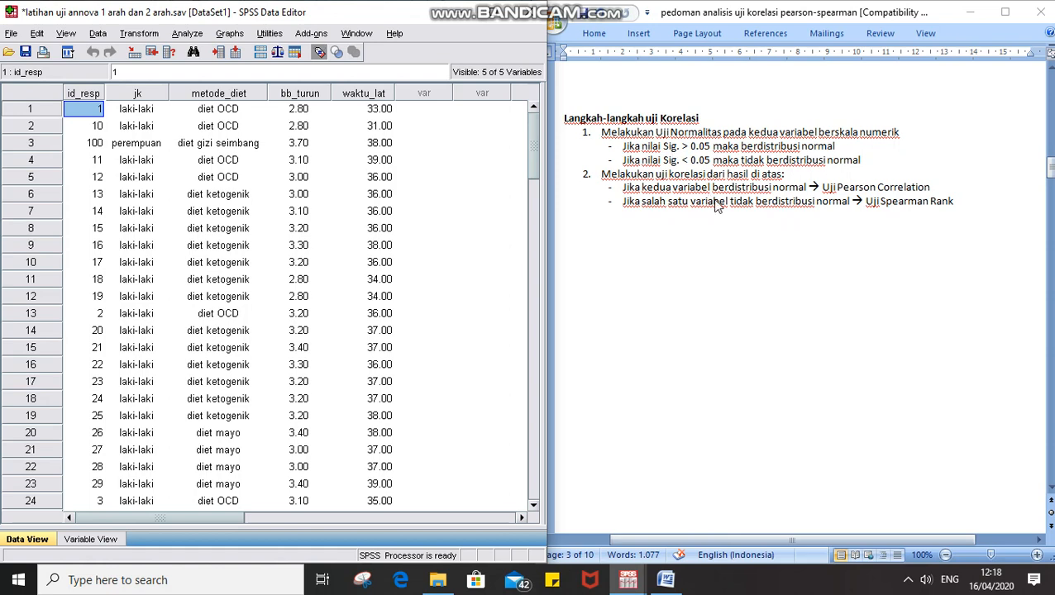
{"action": "scroll", "coordinate": [716, 206], "scroll_direction": "up", "scroll_amount": 10}
{"action": "scroll", "coordinate": [716, 206], "scroll_direction": "up", "scroll_amount": 10}
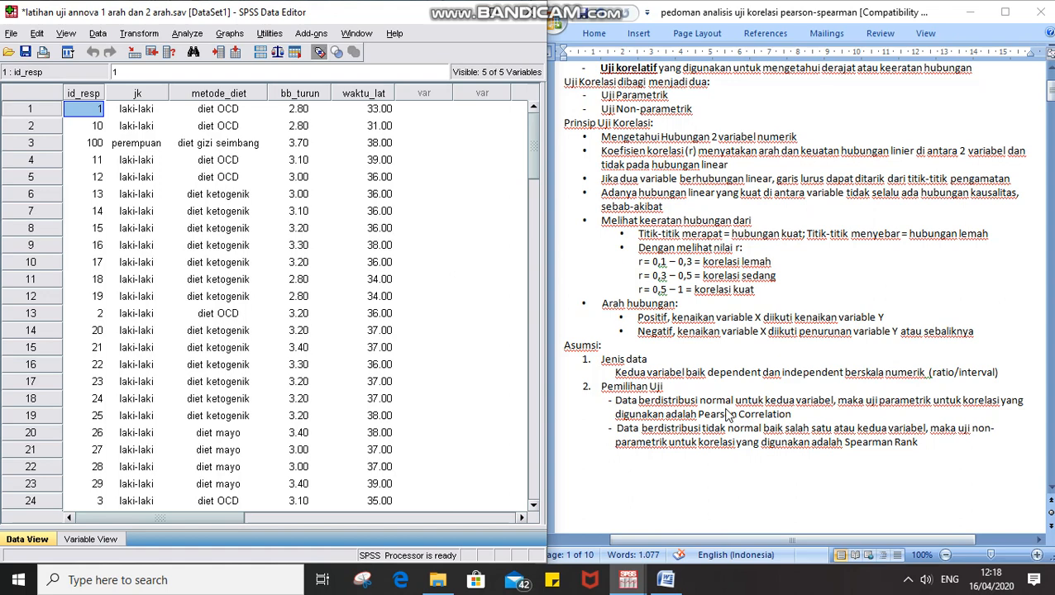
{"action": "scroll", "coordinate": [727, 415], "scroll_direction": "down", "scroll_amount": 15}
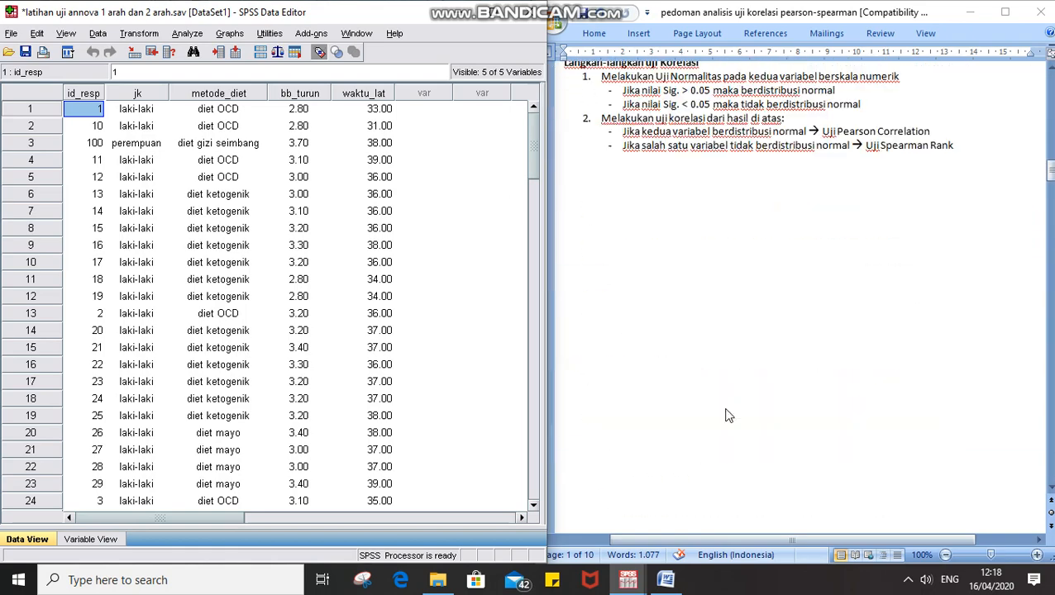
{"action": "scroll", "coordinate": [727, 415], "scroll_direction": "down", "scroll_amount": 3}
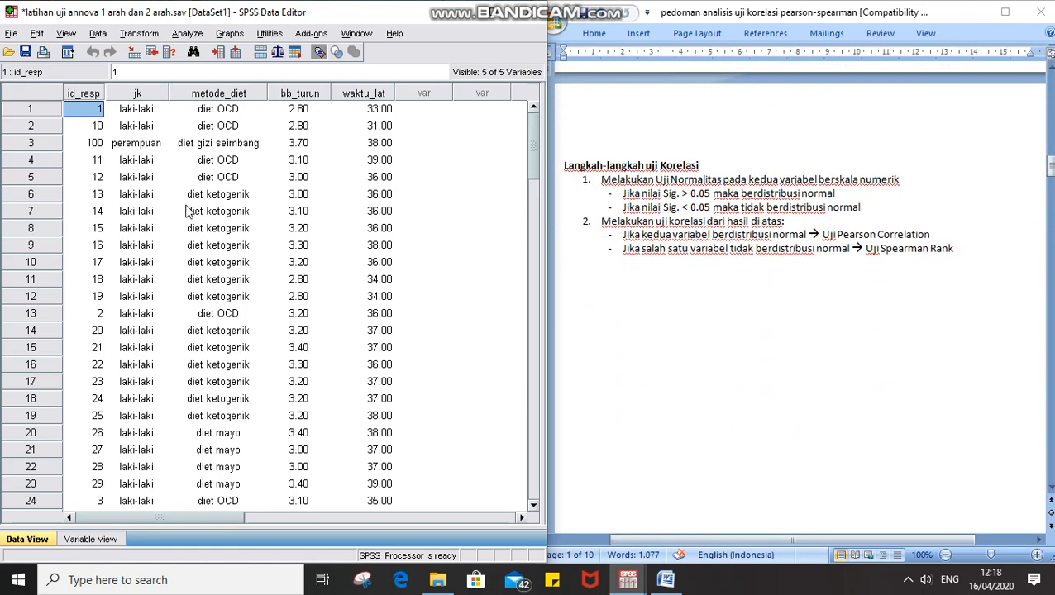
Step: Open the Explore analysis in SPSS and clear the weight-loss and activity-time variables from the dependent list
{"action": "left_click", "coordinate": [180, 35]}
{"action": "mouse_move", "coordinate": [199, 74]}
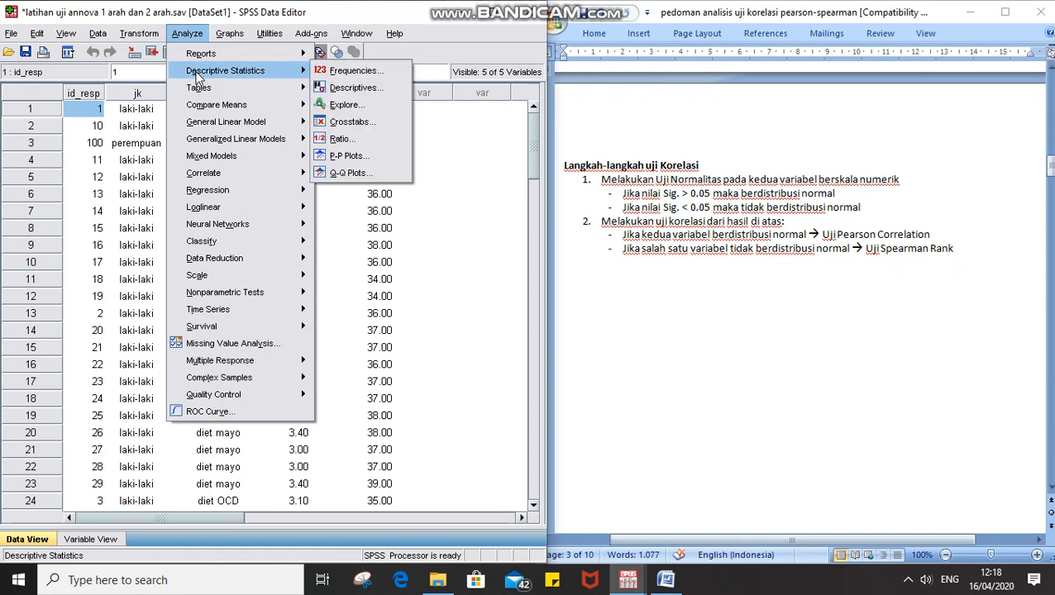
{"action": "left_click", "coordinate": [341, 105]}
{"action": "left_click", "coordinate": [269, 213]}
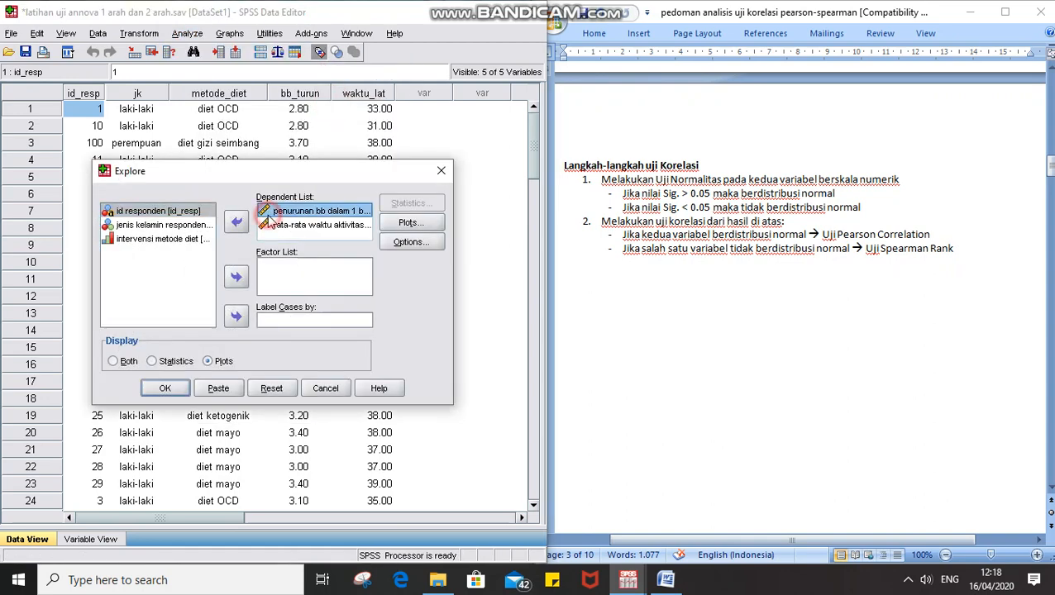
{"action": "left_click", "coordinate": [236, 222]}
{"action": "left_click", "coordinate": [289, 212]}
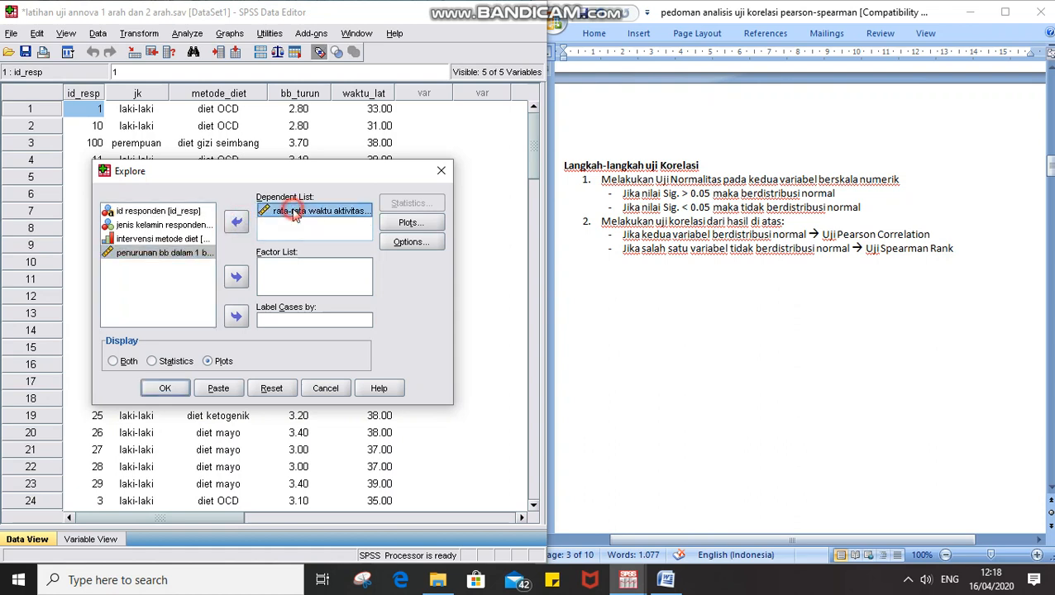
{"action": "left_click", "coordinate": [238, 222]}
Step: Add the weight-loss variable (penurunan bb) and the average activity-time variable (rata-rata waktu aktivitas) to the dependent list
{"action": "left_click", "coordinate": [170, 252]}
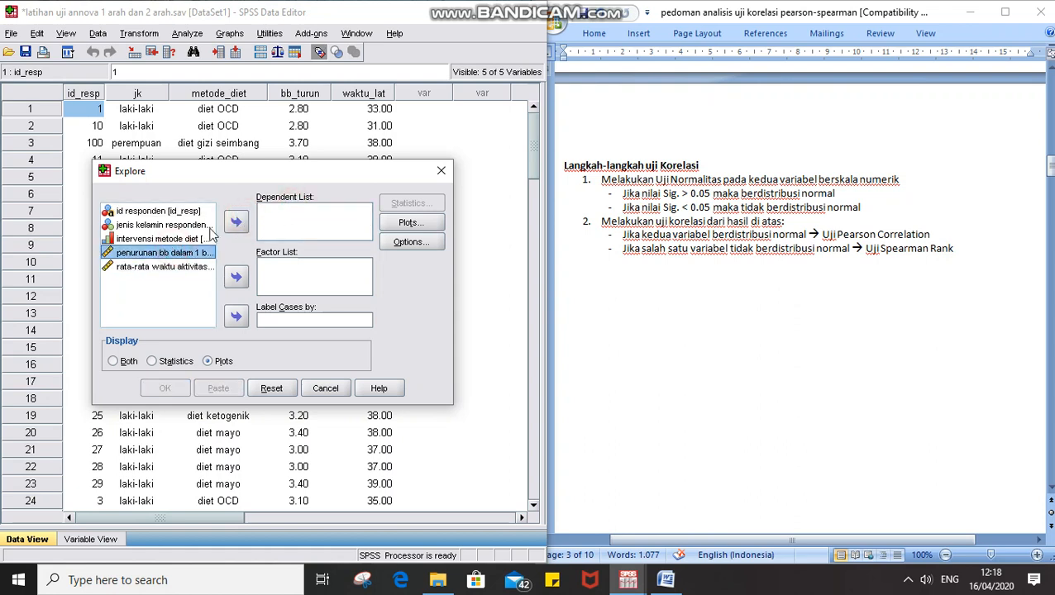
{"action": "left_click", "coordinate": [162, 268]}
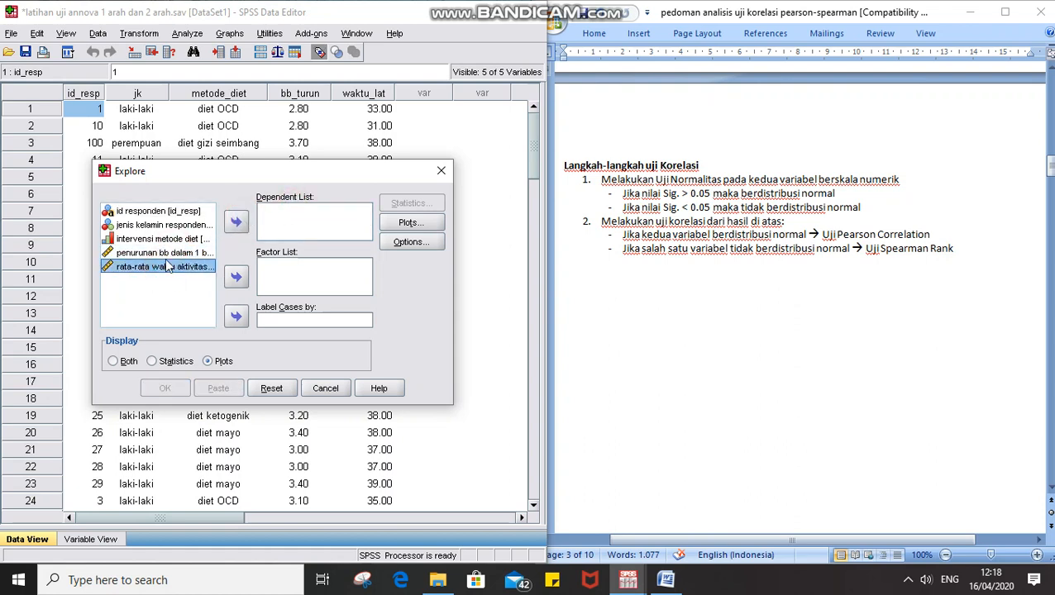
{"action": "left_click", "coordinate": [162, 254]}
{"action": "left_click", "coordinate": [236, 222]}
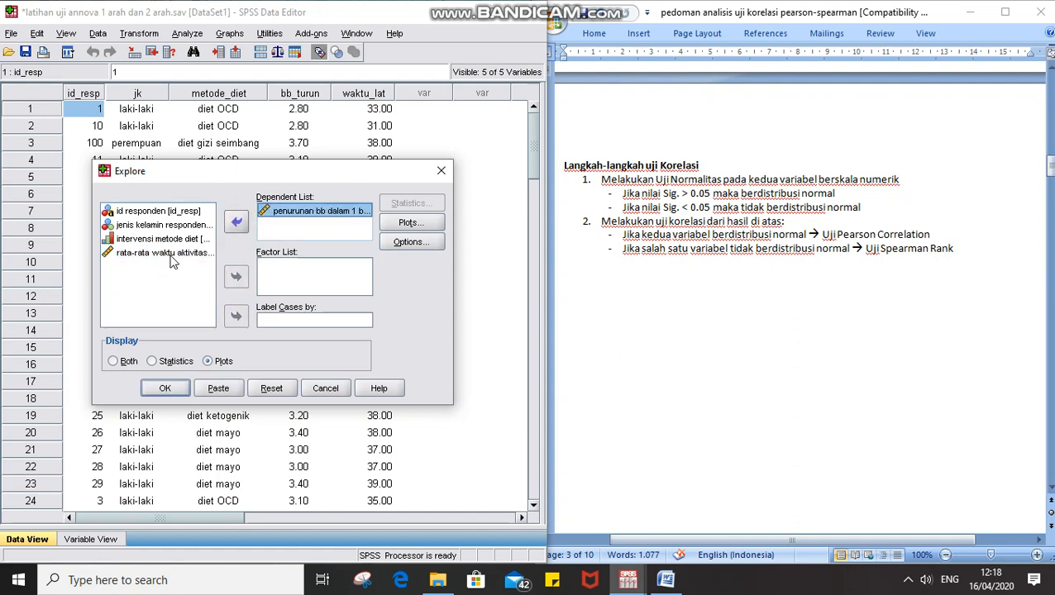
{"action": "left_click", "coordinate": [176, 253]}
{"action": "left_click", "coordinate": [236, 222]}
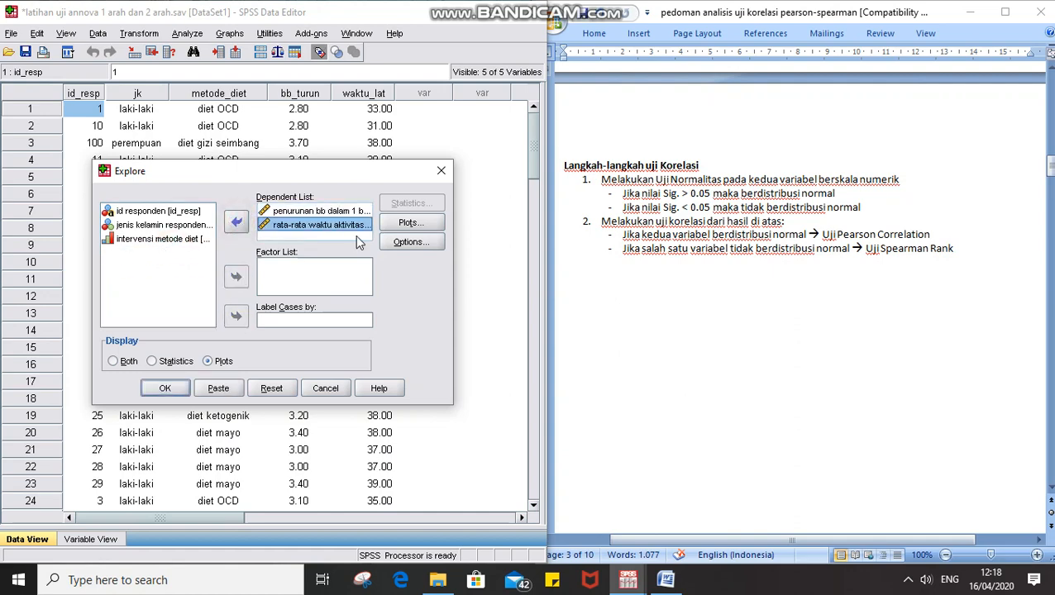
Step: Keep normality plots with tests enabled and run the Explore analysis with only plots displayed
{"action": "left_click", "coordinate": [411, 223]}
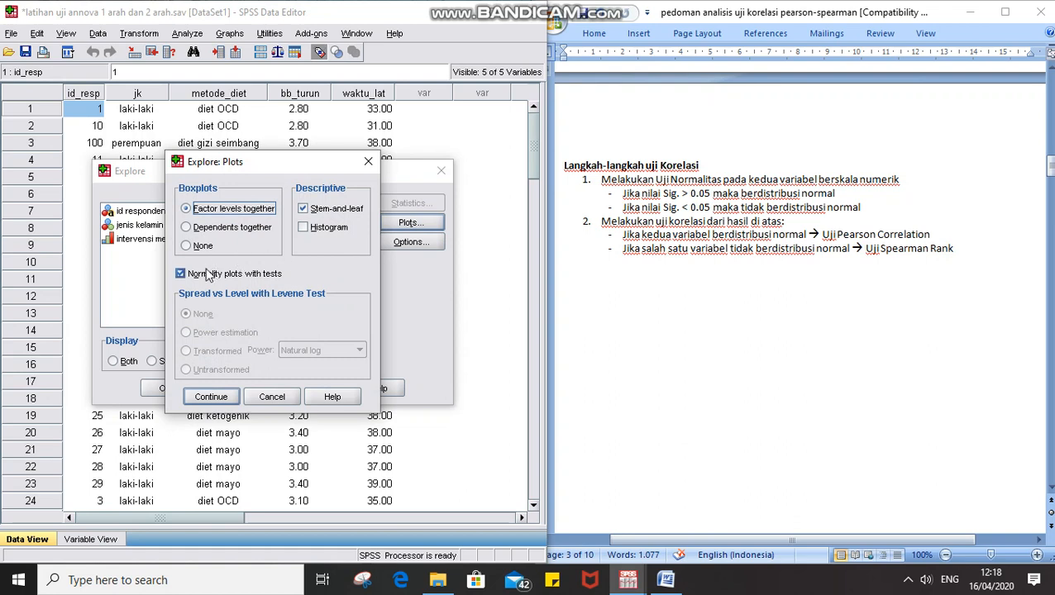
{"action": "left_click", "coordinate": [199, 276]}
{"action": "left_click", "coordinate": [199, 276]}
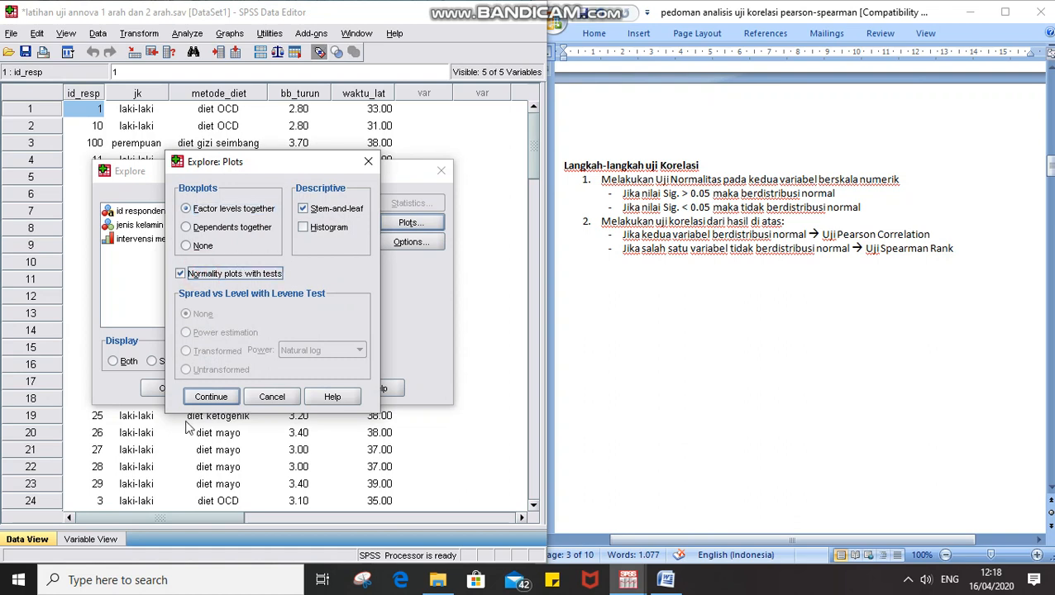
{"action": "left_click", "coordinate": [202, 399]}
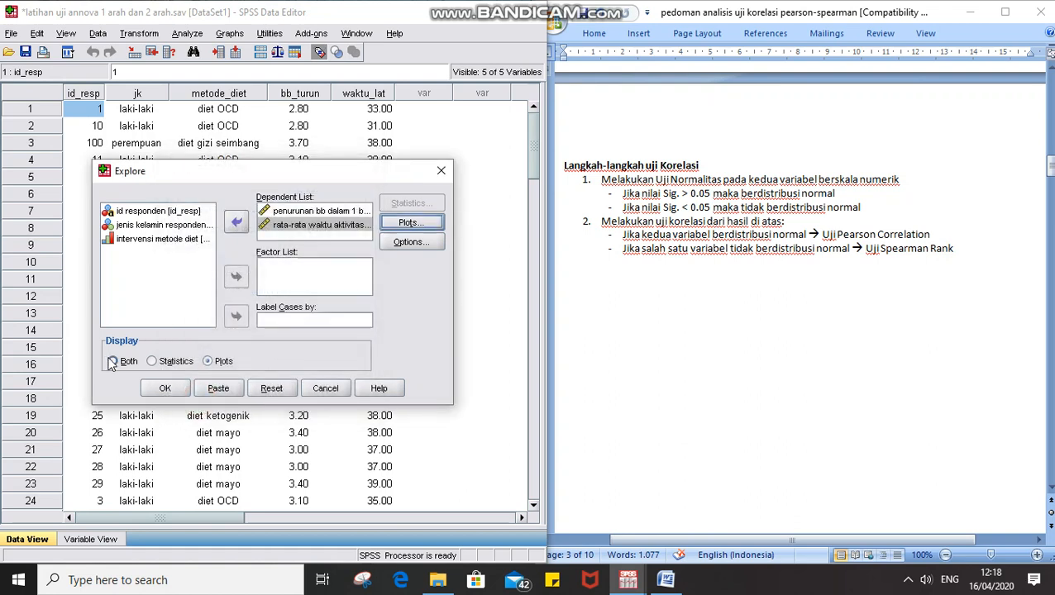
{"action": "left_click", "coordinate": [160, 389]}
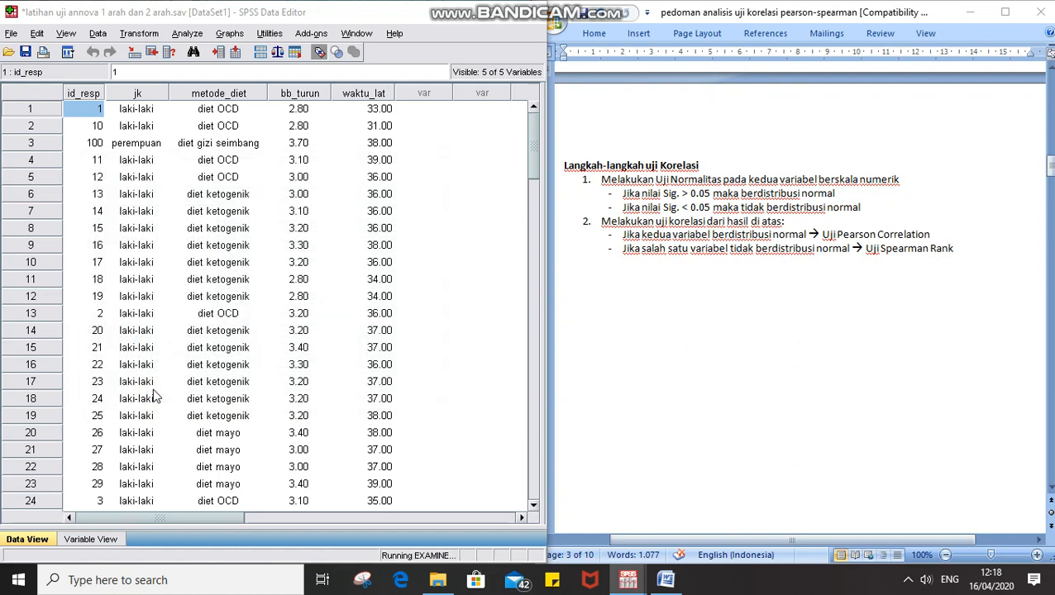
Step: Examine the Tests of Normality table in the SPSS output and highlight the matching "Uji Spearman Rank" rule in the Word guide
{"action": "mouse_move", "coordinate": [626, 584]}
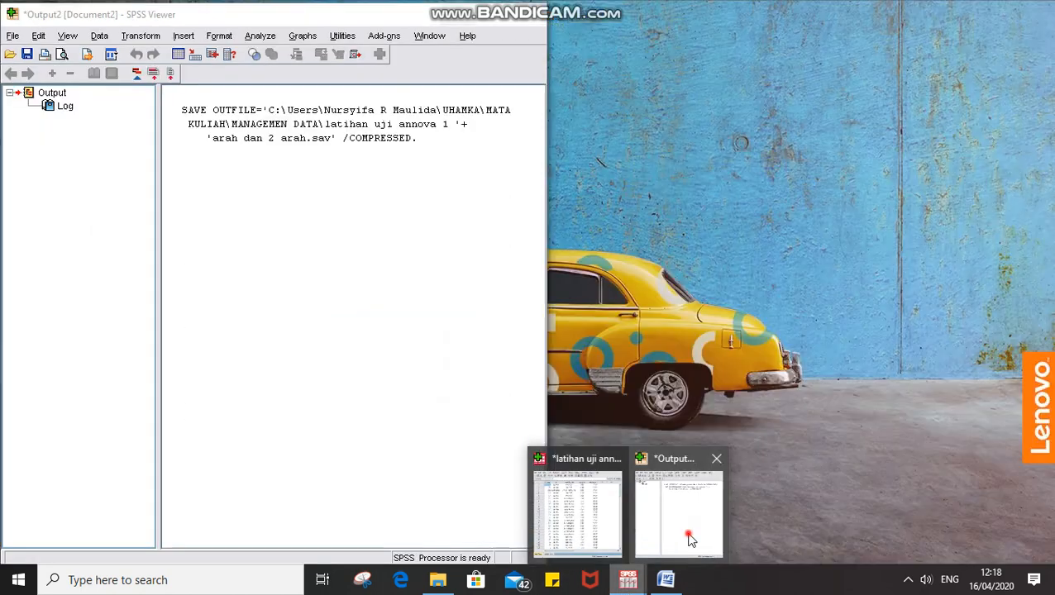
{"action": "left_click", "coordinate": [685, 533]}
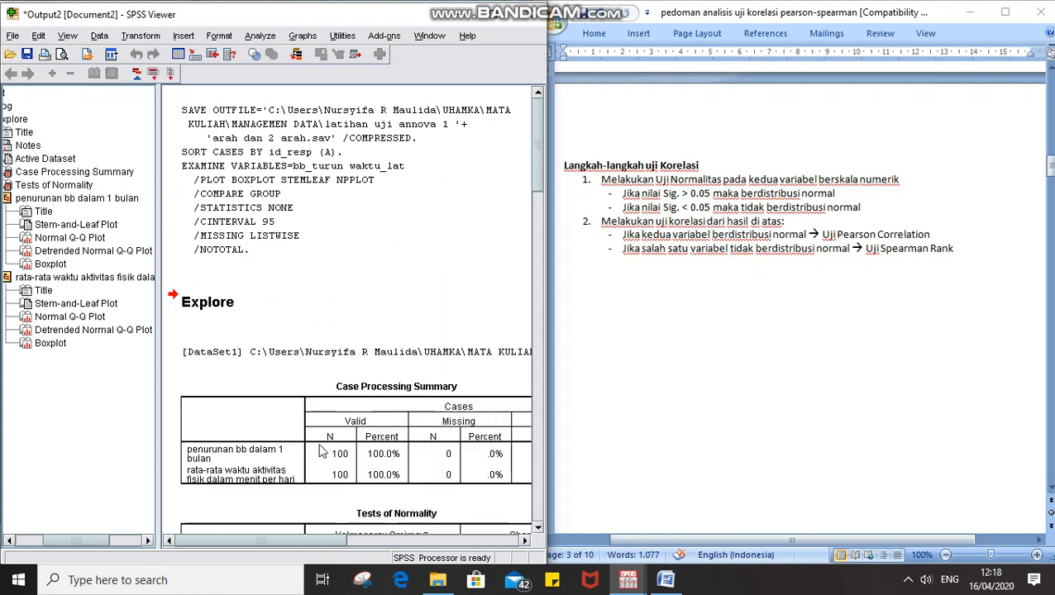
{"action": "left_click", "coordinate": [58, 187]}
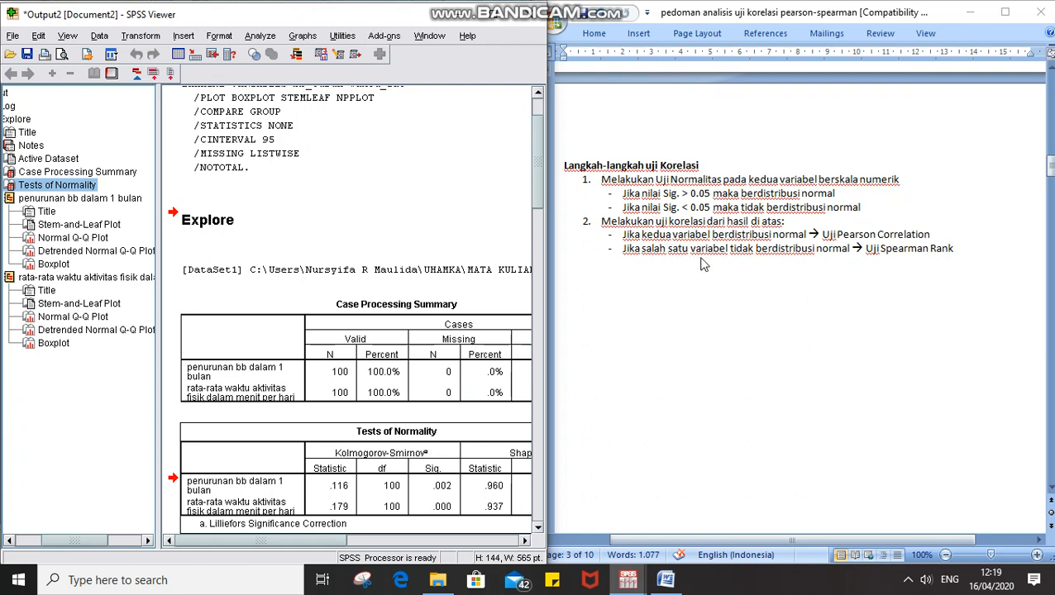
{"action": "left_click_drag", "start_coordinate": [854, 250], "coordinate": [940, 261]}
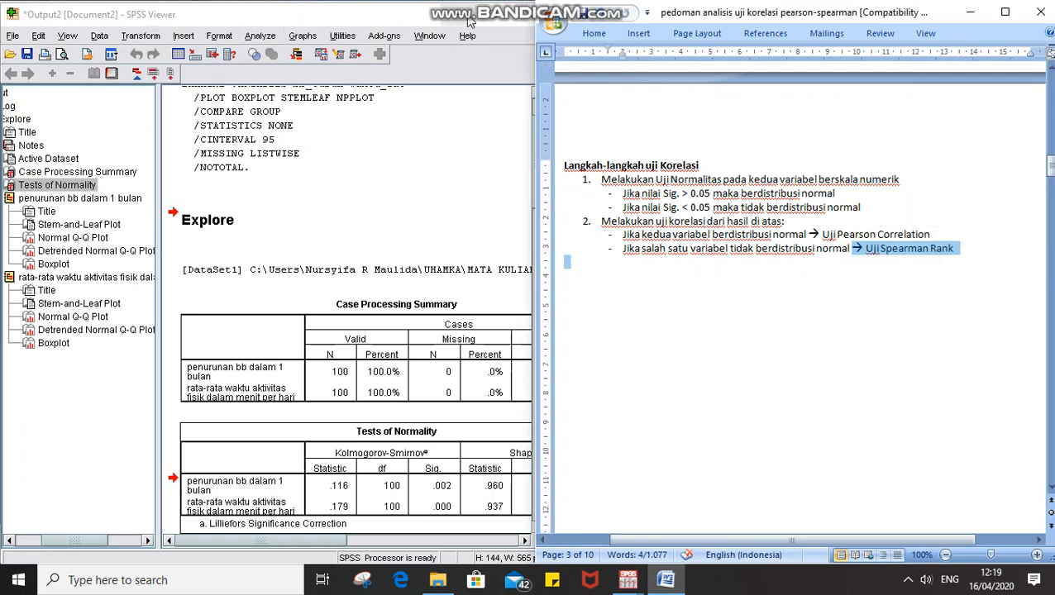
Step: Open the Bivariate Correlations analysis in the SPSS Data Editor and clear the weight-loss and activity-time variables from the analysis list
{"action": "key", "text": "alt+Tab"}
{"action": "left_click", "coordinate": [188, 34]}
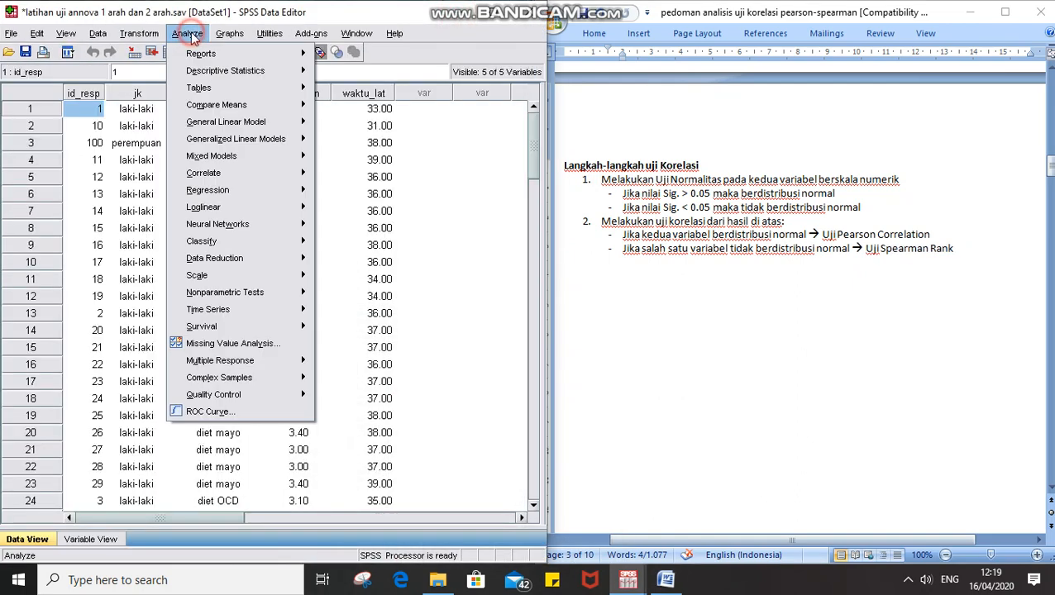
{"action": "mouse_move", "coordinate": [187, 175]}
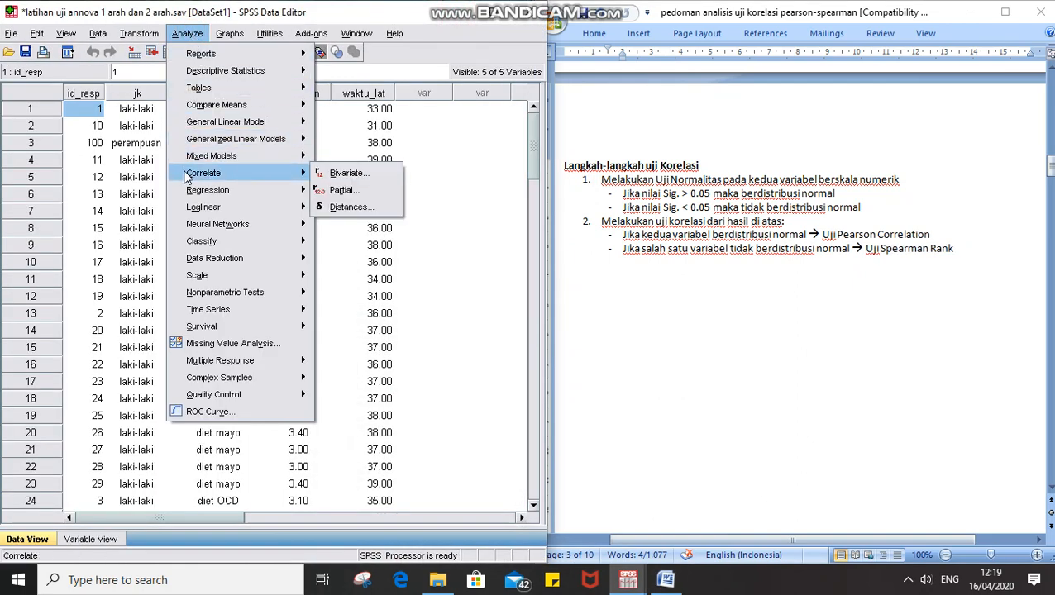
{"action": "left_click", "coordinate": [339, 175]}
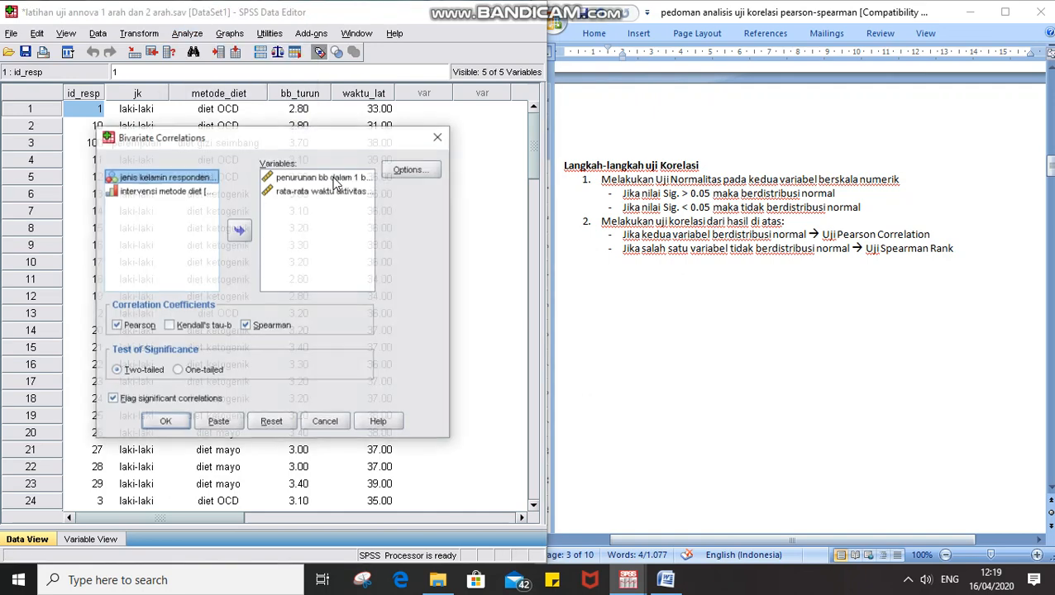
{"action": "left_click", "coordinate": [336, 177]}
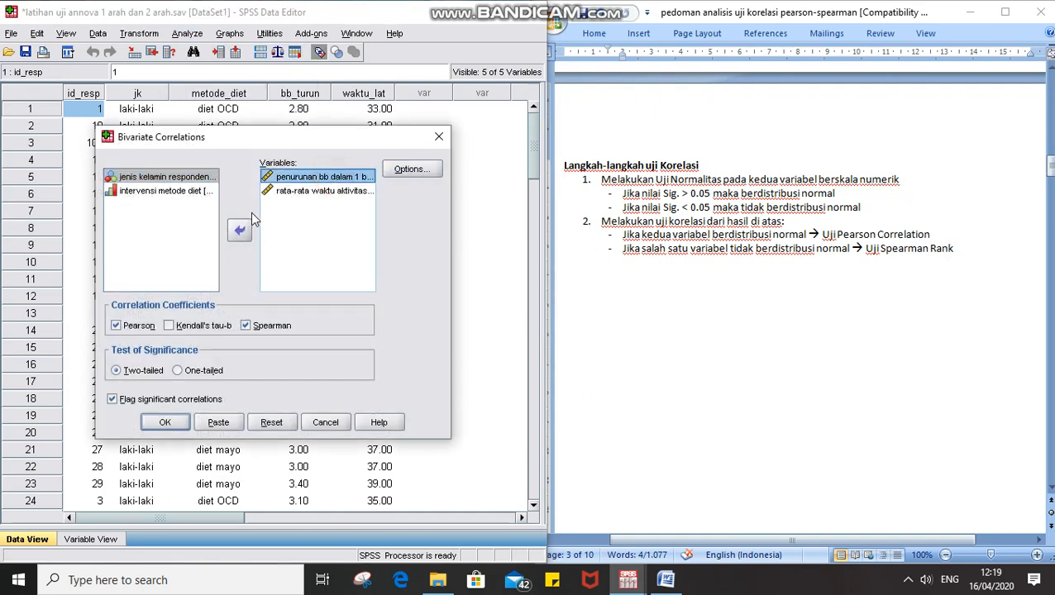
{"action": "left_click", "coordinate": [239, 228]}
{"action": "left_click", "coordinate": [291, 178]}
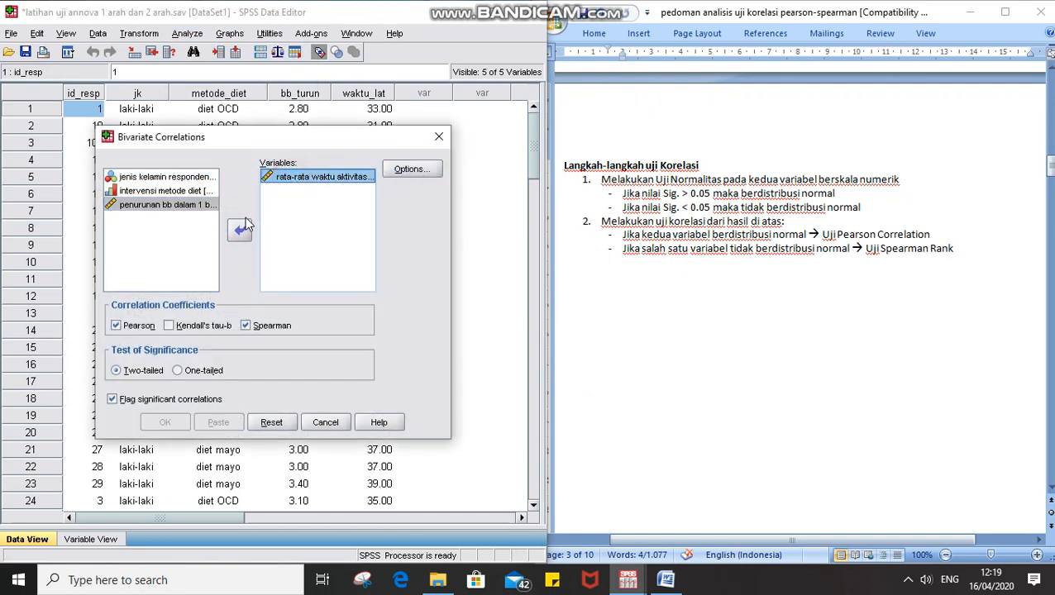
{"action": "left_click", "coordinate": [238, 230]}
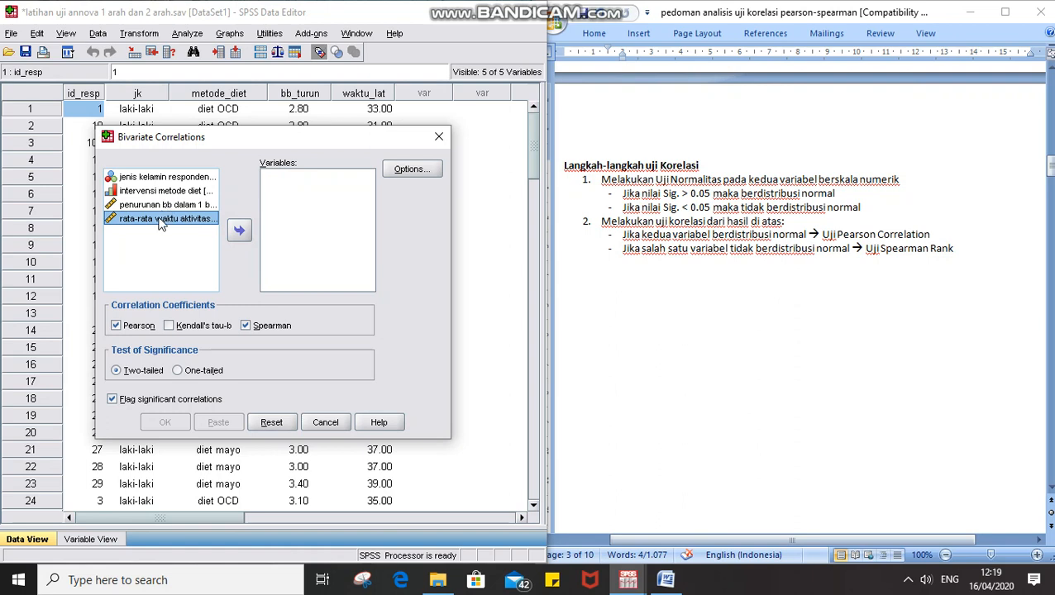
Step: Add the average activity-time and weight-loss variables and run the two-tailed correlation with Pearson, Spearman and flagged significant correlations enabled
{"action": "left_click", "coordinate": [239, 230]}
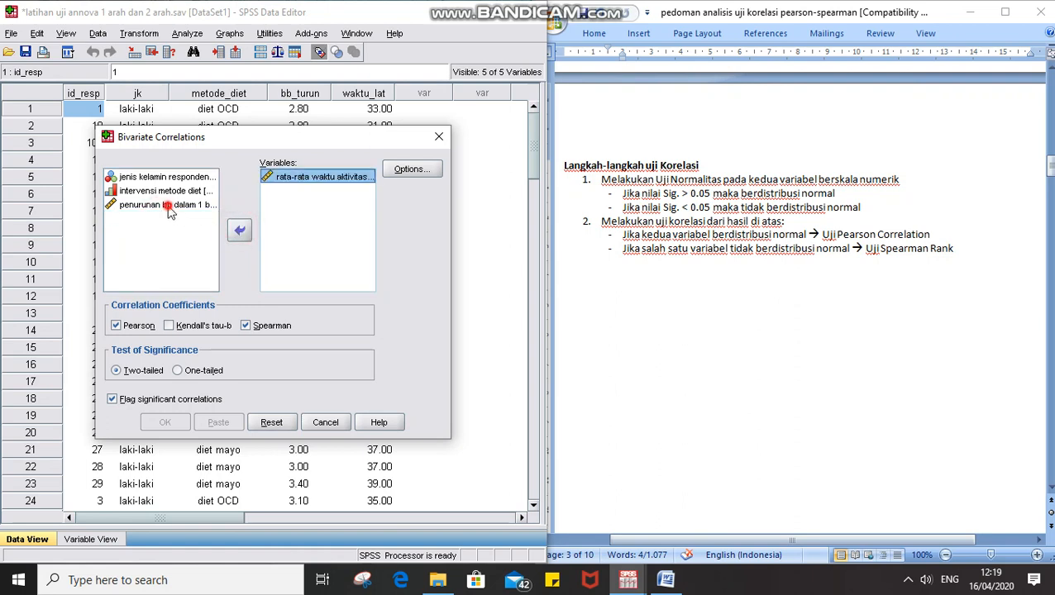
{"action": "left_click", "coordinate": [168, 209]}
{"action": "left_click", "coordinate": [239, 231]}
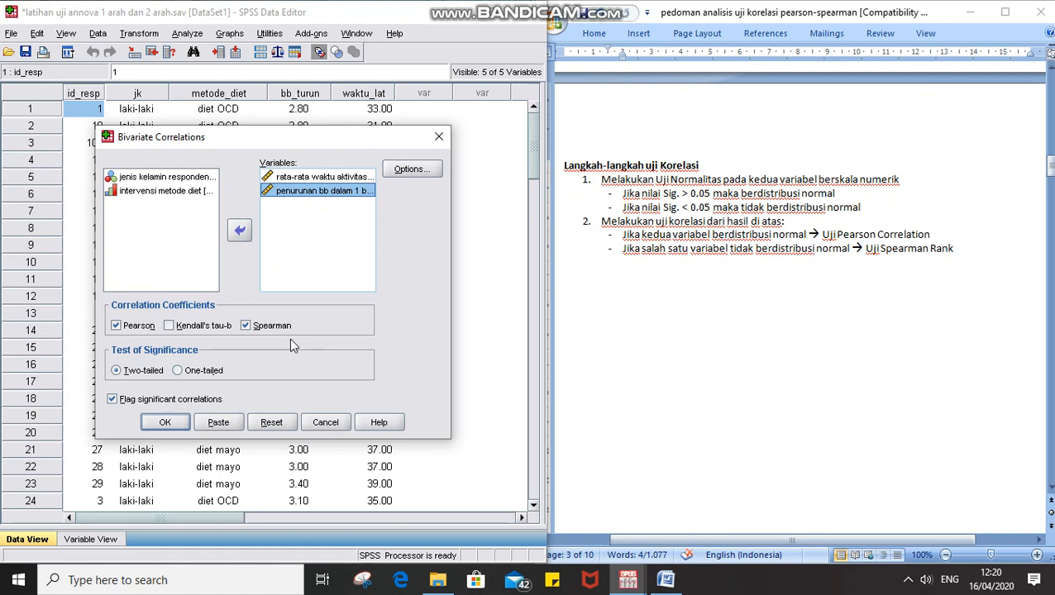
{"action": "left_click", "coordinate": [165, 421]}
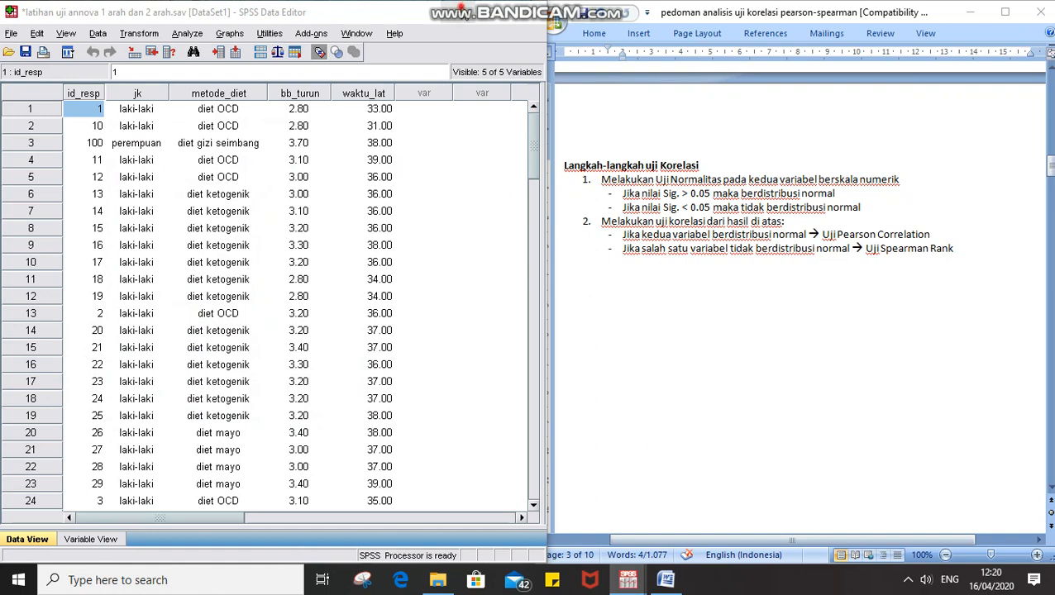
Step: Bring up the SPSS output viewer (Output2) beside the Word correlation guide
{"action": "left_click", "coordinate": [456, 11]}
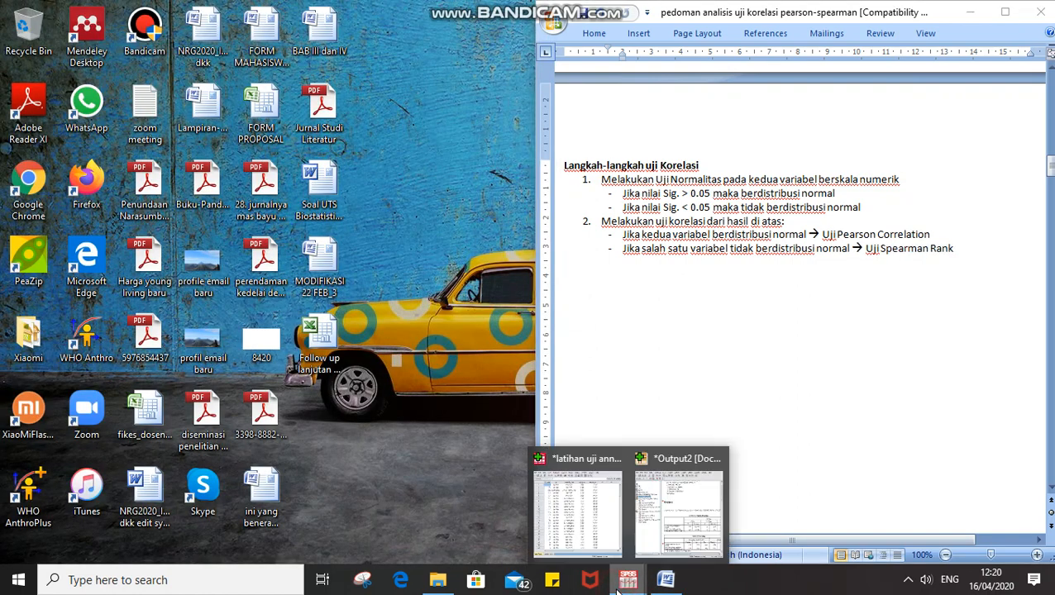
{"action": "left_click", "coordinate": [664, 582]}
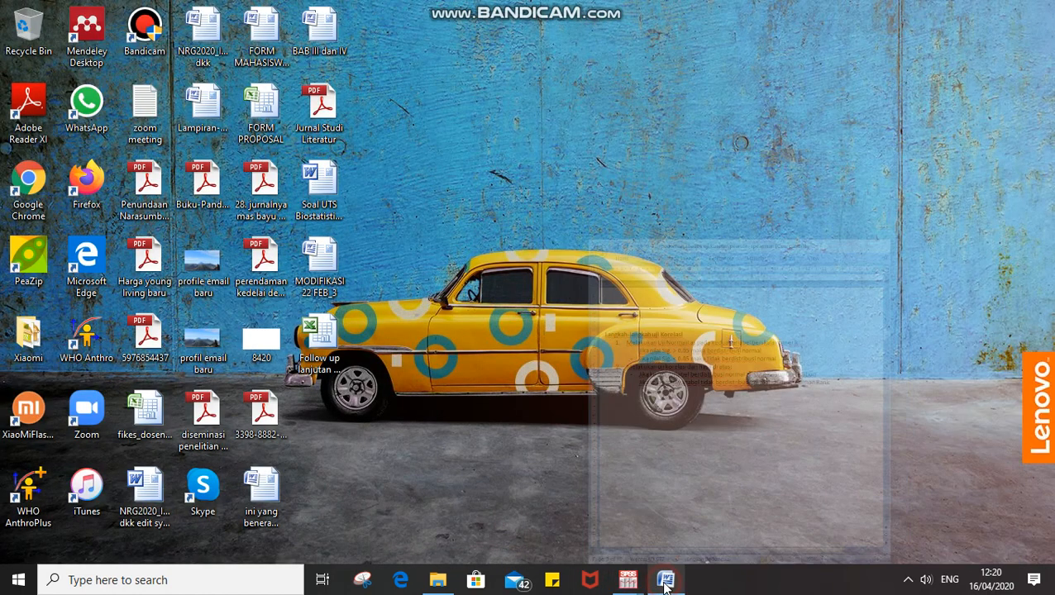
{"action": "mouse_move", "coordinate": [634, 581]}
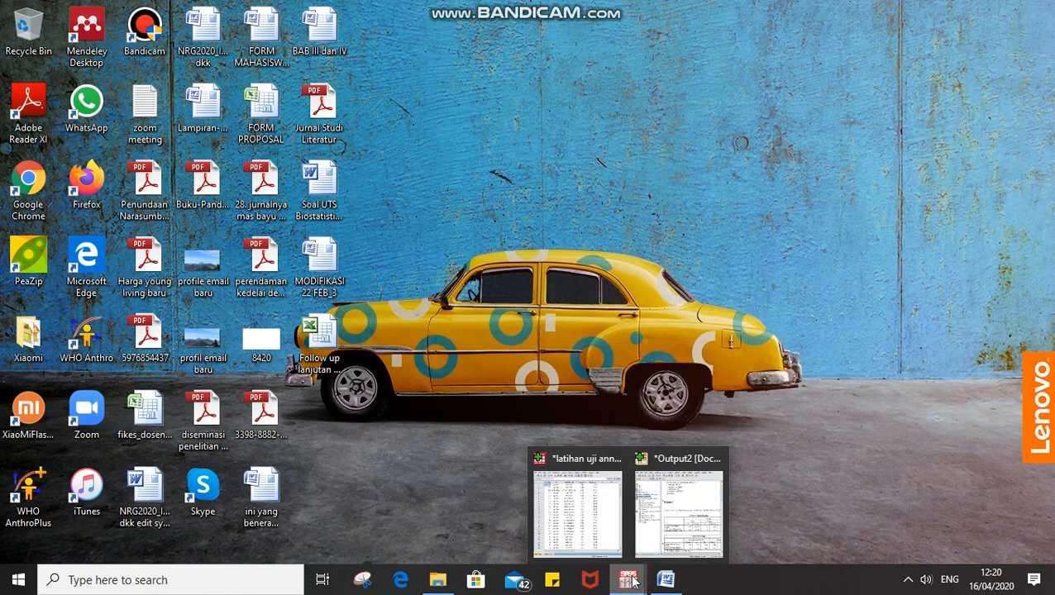
{"action": "left_click", "coordinate": [647, 506]}
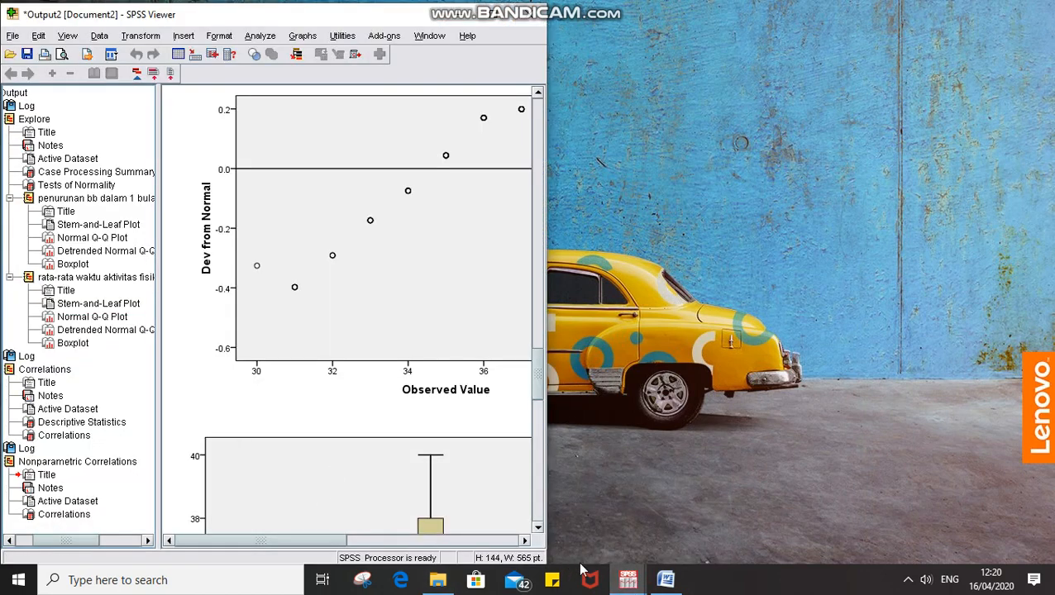
{"action": "left_click", "coordinate": [660, 585]}
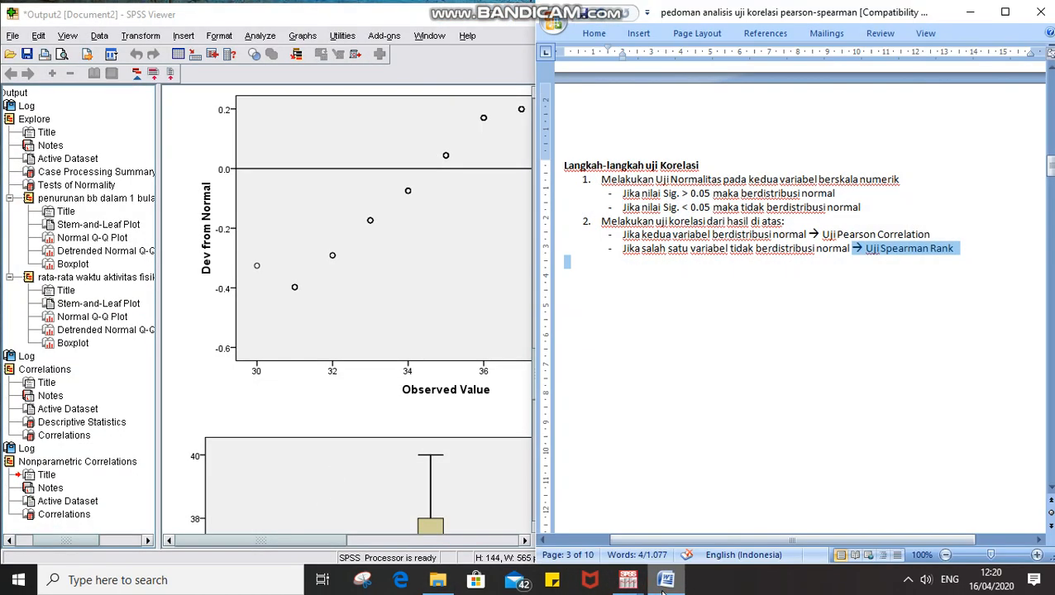
Step: Examine the Pearson Correlations table in the SPSS output alongside the "Interpretasi Output Uji One Korelasi" section of the Word guide
{"action": "left_click", "coordinate": [33, 464]}
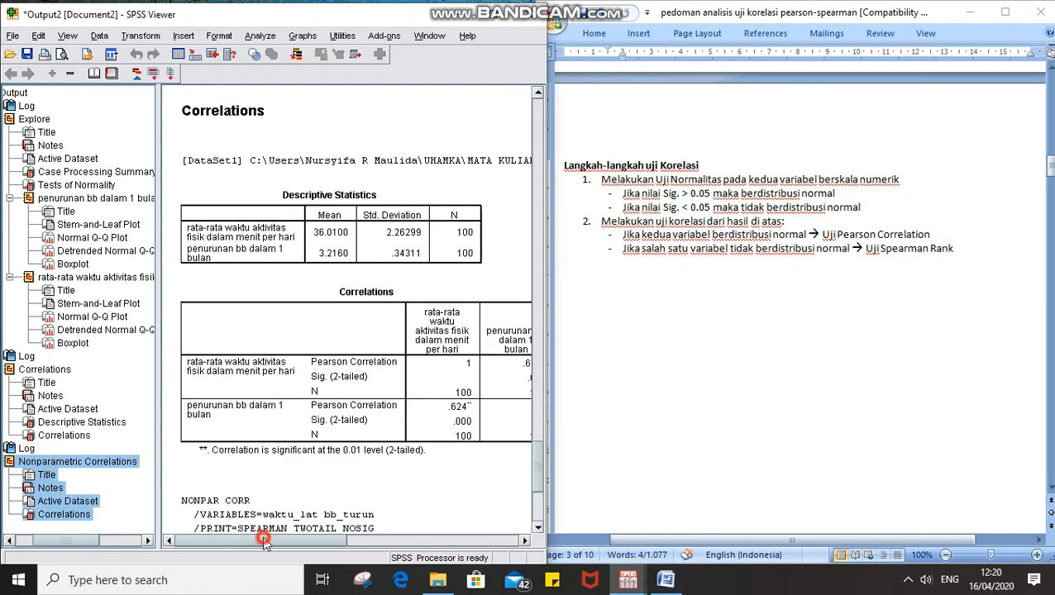
{"action": "left_click_drag", "start_coordinate": [263, 538], "coordinate": [299, 539]}
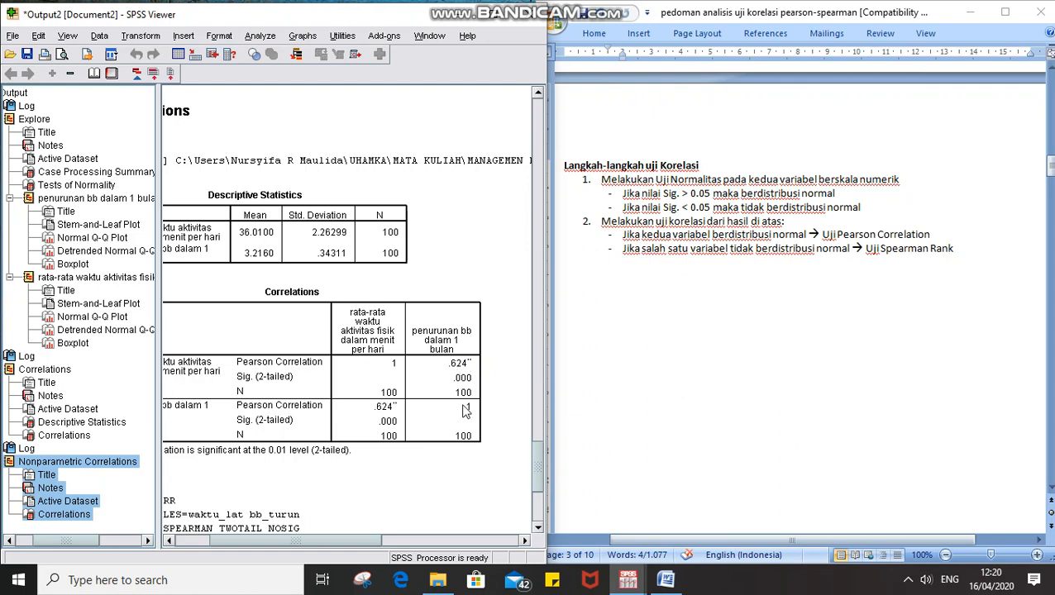
{"action": "scroll", "coordinate": [786, 266], "scroll_direction": "down", "scroll_amount": 10}
{"action": "scroll", "coordinate": [785, 267], "scroll_direction": "down", "scroll_amount": 7}
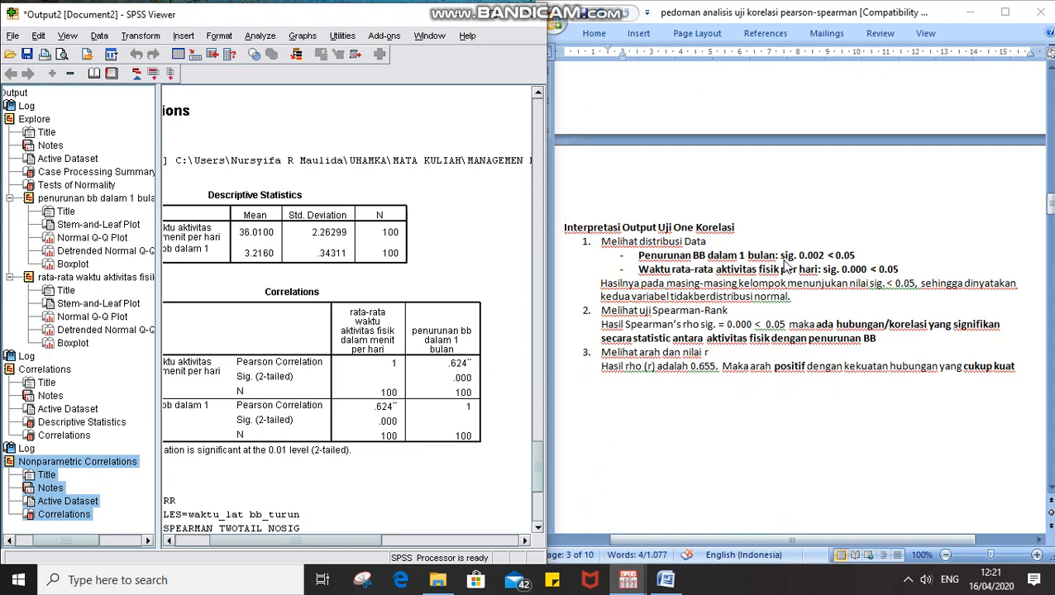
{"action": "scroll", "coordinate": [786, 266], "scroll_direction": "down", "scroll_amount": 1}
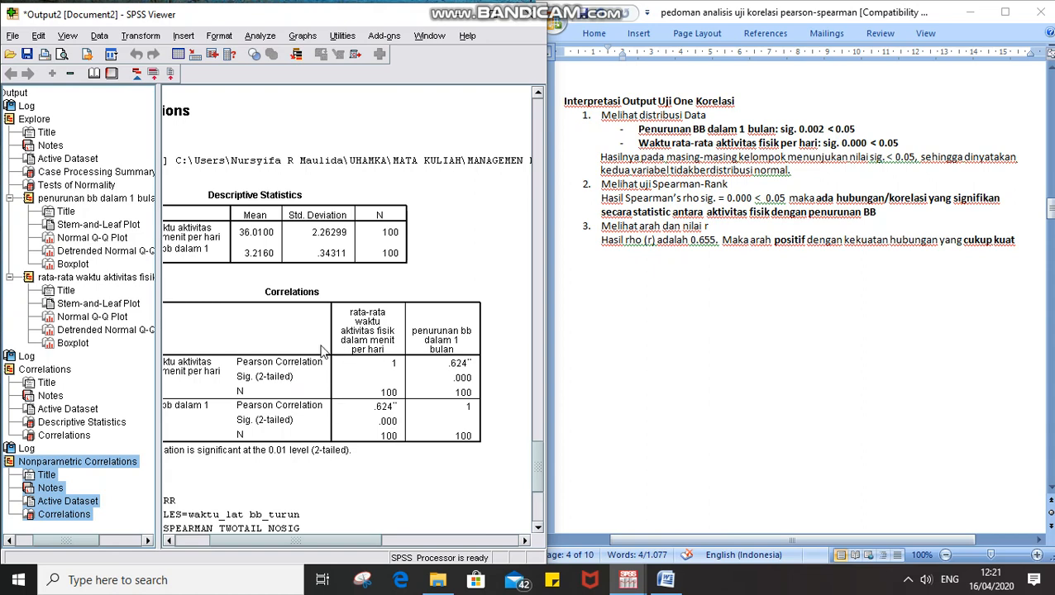
Step: Examine the Spearman's rho coefficients and significance values in the Nonparametric Correlations output
{"action": "left_click", "coordinate": [74, 501]}
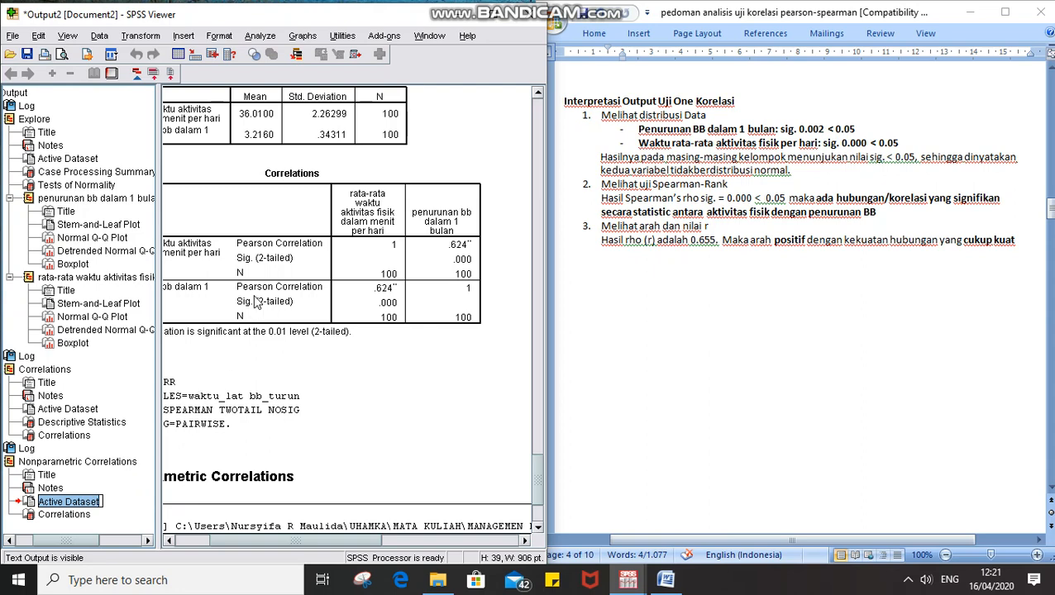
{"action": "left_click", "coordinate": [79, 463]}
{"action": "scroll", "coordinate": [315, 448], "scroll_direction": "down", "scroll_amount": 3}
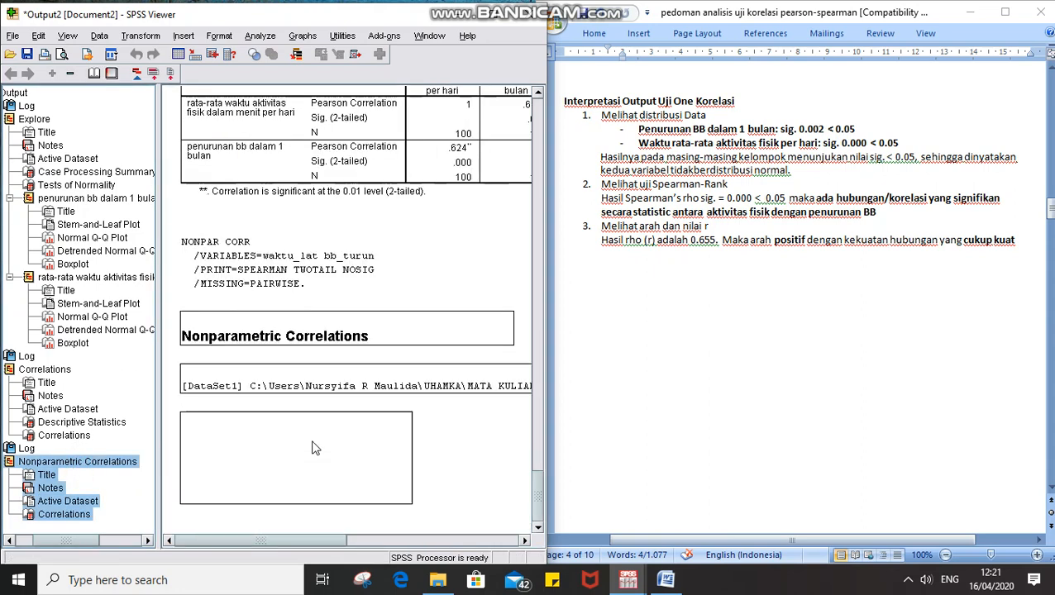
{"action": "scroll", "coordinate": [314, 448], "scroll_direction": "down", "scroll_amount": 1}
{"action": "scroll", "coordinate": [312, 447], "scroll_direction": "down", "scroll_amount": 2}
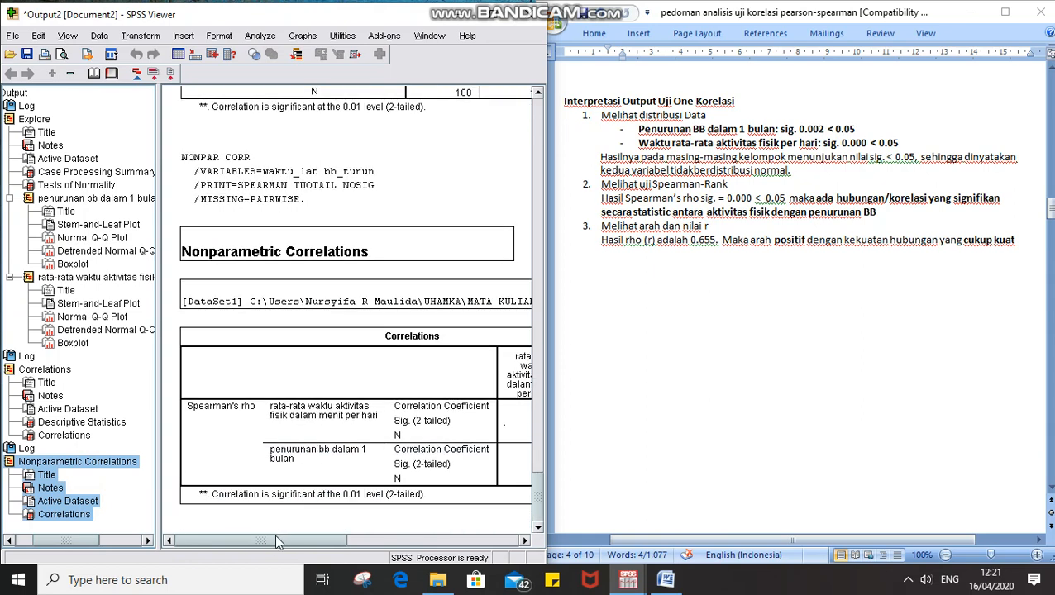
{"action": "left_click_drag", "start_coordinate": [277, 542], "coordinate": [375, 538]}
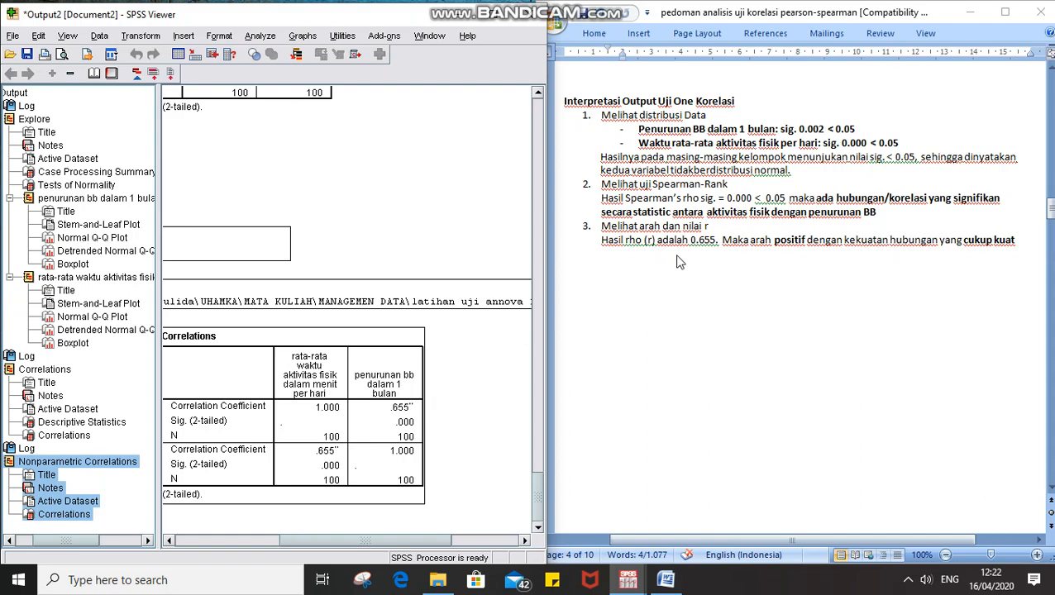
Step: Review the Word guide's r-value strength criteria and its "Melakukan interpretasi hasil dari pertanyaan penelitian" answers
{"action": "scroll", "coordinate": [653, 273], "scroll_direction": "down", "scroll_amount": 15}
{"action": "scroll", "coordinate": [676, 261], "scroll_direction": "up", "scroll_amount": 2}
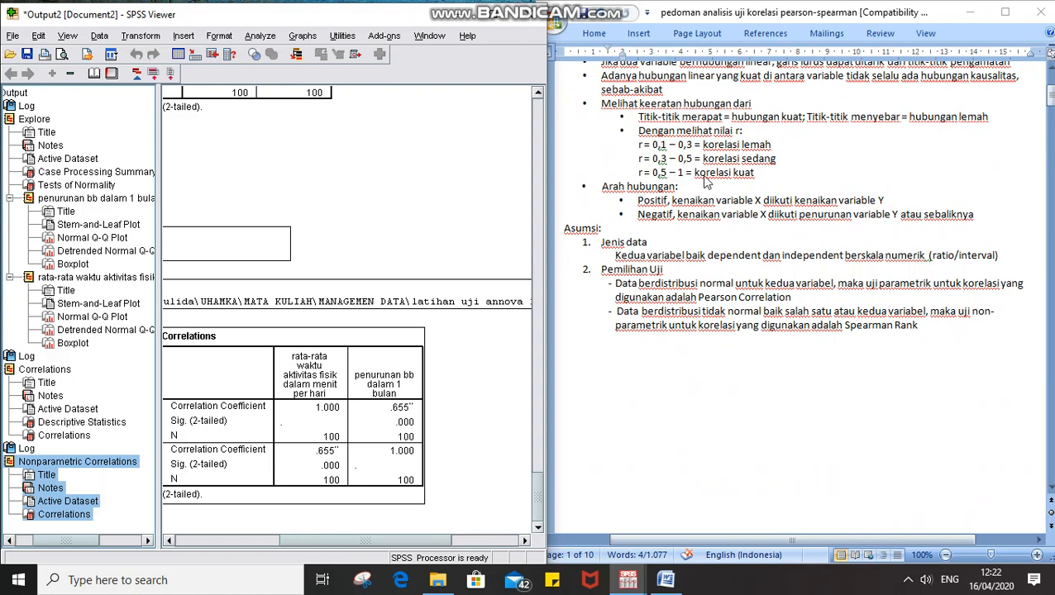
{"action": "scroll", "coordinate": [686, 247], "scroll_direction": "down", "scroll_amount": 15}
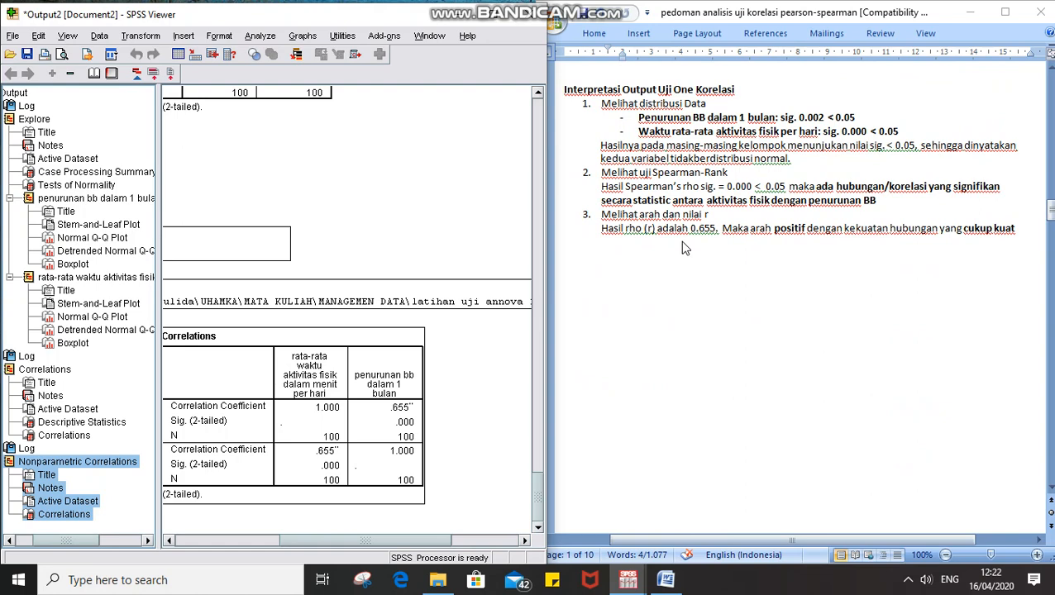
{"action": "scroll", "coordinate": [678, 354], "scroll_direction": "down", "scroll_amount": 10}
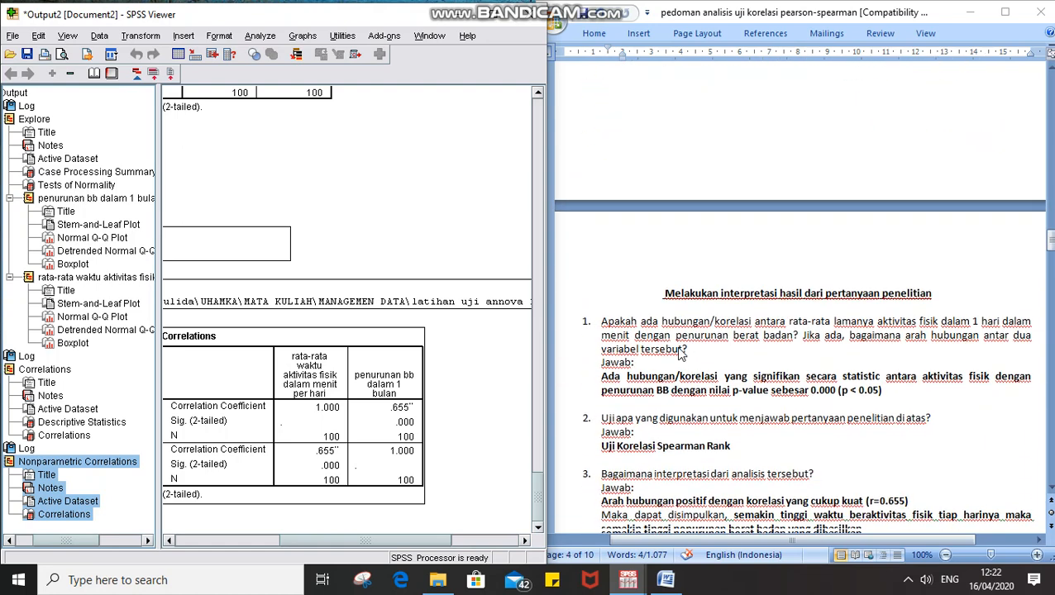
{"action": "scroll", "coordinate": [678, 354], "scroll_direction": "up", "scroll_amount": 1}
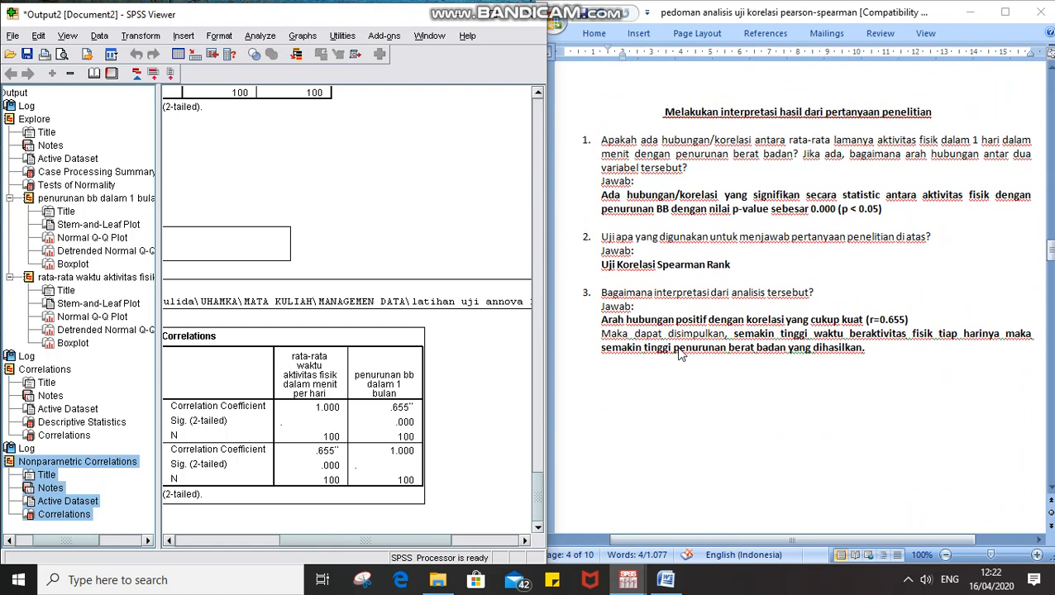